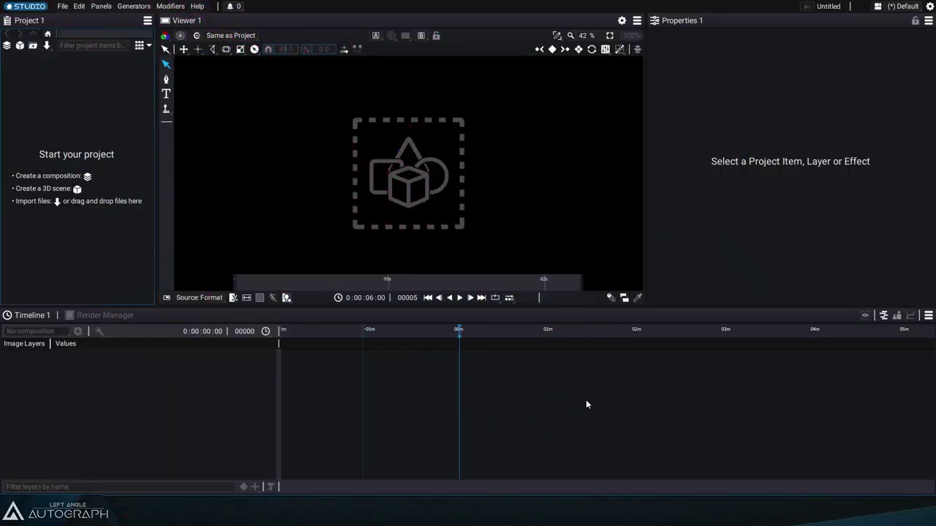
# Import the Ground folder from the Autograph_Takeoff directory into the project as an image sequence.
pyautogui.hotkey('alt', 'Tab')
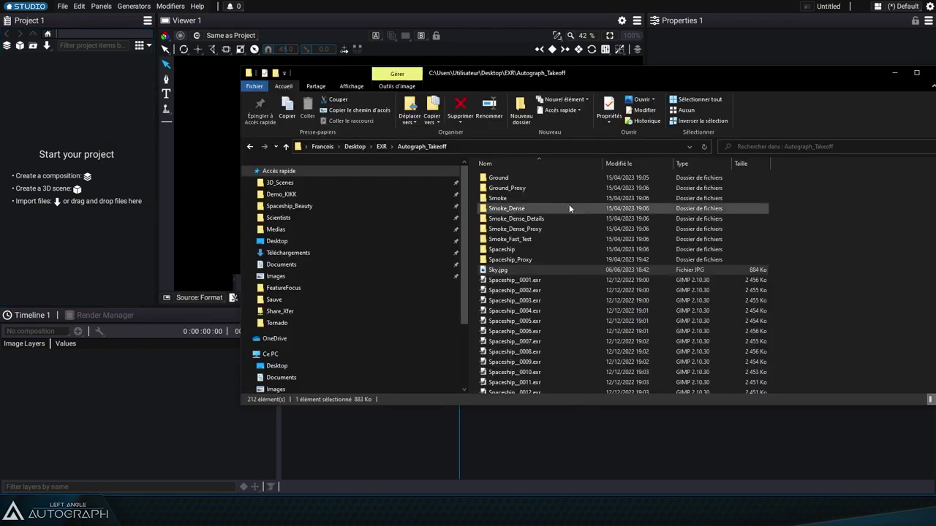
pyautogui.moveTo(508, 184); pyautogui.dragTo(59, 145)
pyautogui.doubleClick(546, 181)
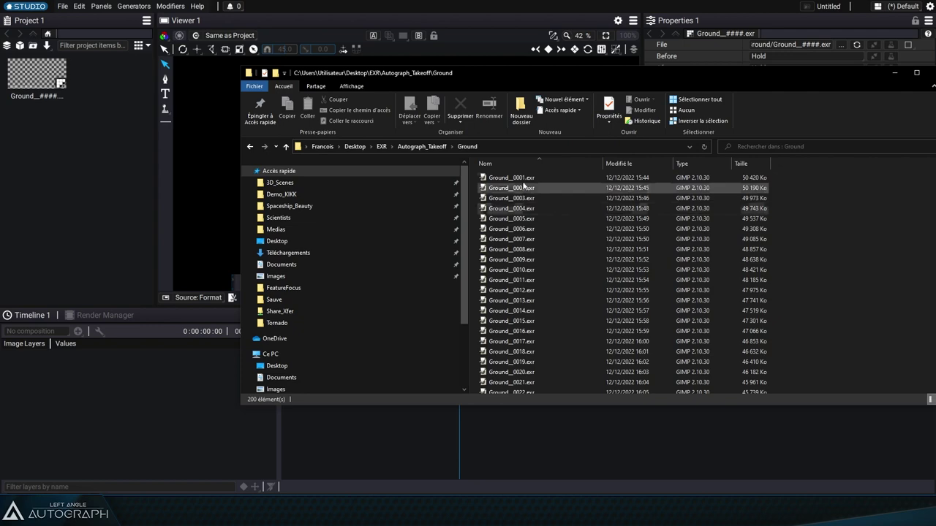
pyautogui.click(250, 147)
# Open the Ground sequence in the viewer and preview its frames across the whole duration.
pyautogui.doubleClick(48, 80)
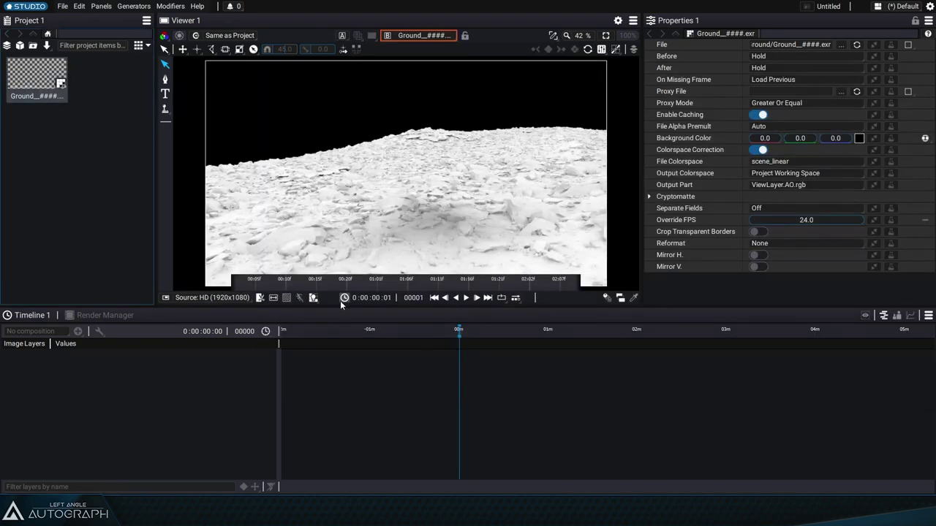
pyautogui.moveTo(341, 306)
pyautogui.mouseDown()
pyautogui.moveTo(341, 330)
pyautogui.moveTo(337, 314)
pyautogui.mouseUp()
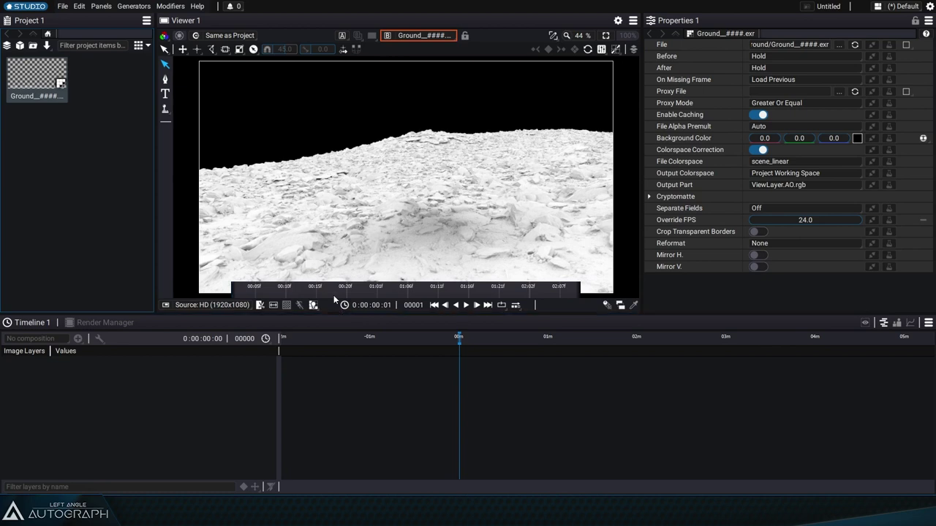
pyautogui.press('space')
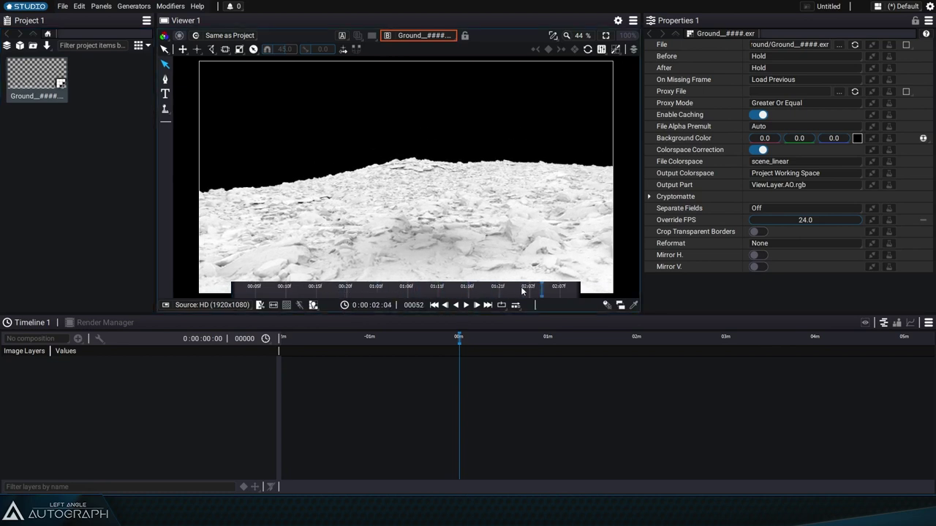
pyautogui.scroll(-6, 495, 288)
pyautogui.click(443, 288)
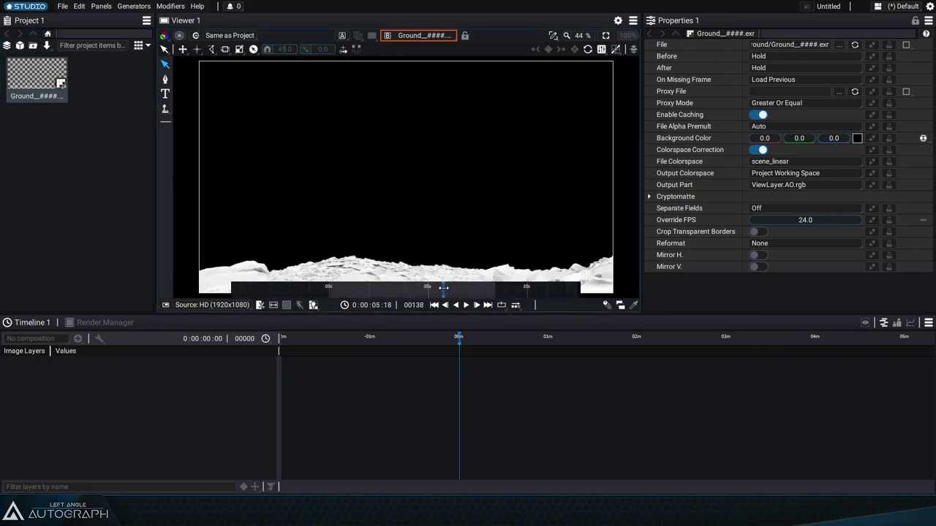
pyautogui.moveTo(443, 287); pyautogui.dragTo(338, 288)
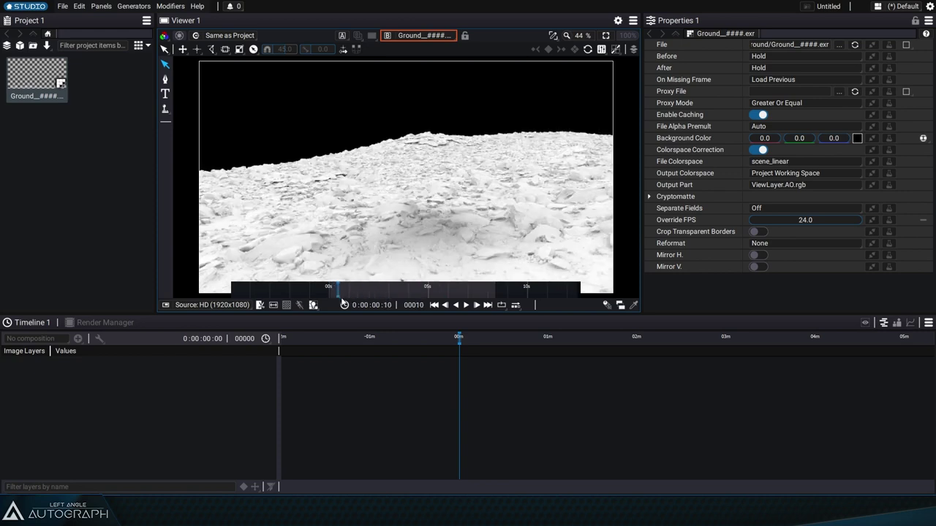
# Set the Ground footage's output part to ViewLayer.Combined.rgba.
pyautogui.click(765, 187)
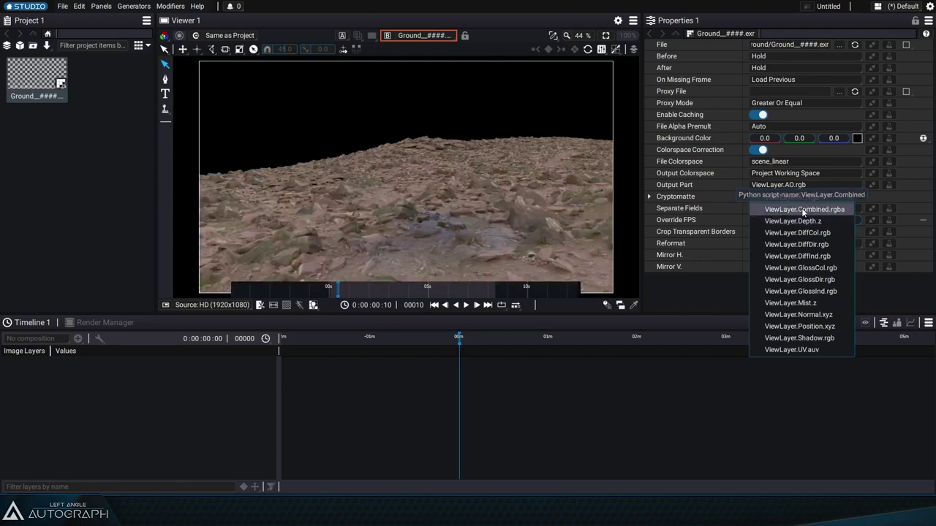
pyautogui.click(810, 210)
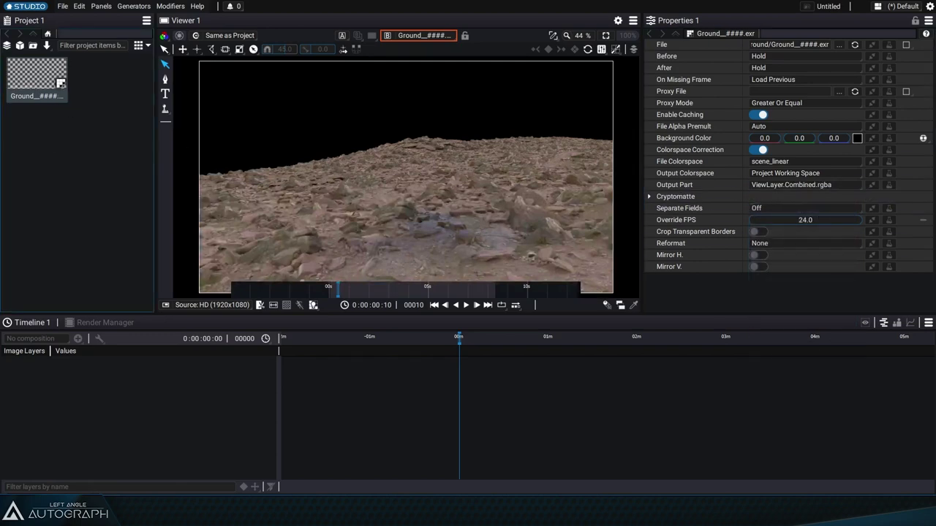
pyautogui.click(797, 185)
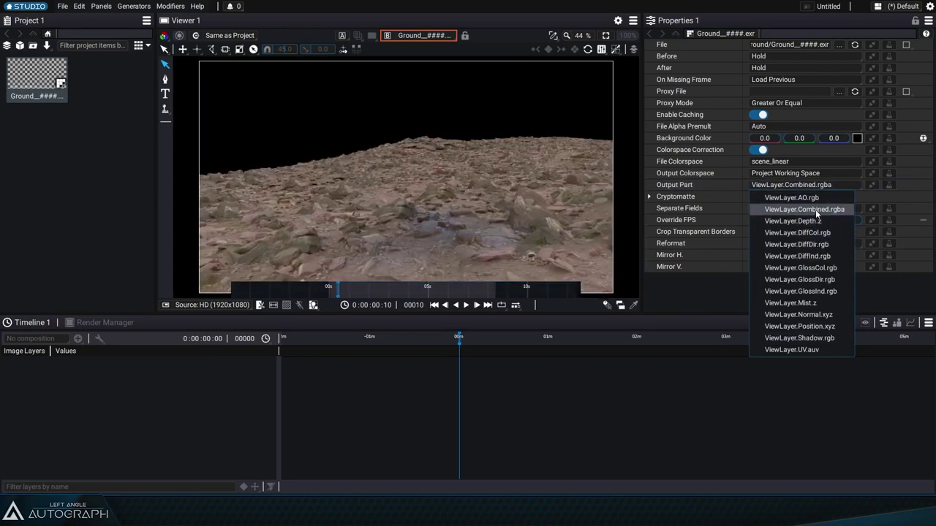
pyautogui.click(817, 212)
# Import the Spaceship folder as an image sequence and preview its frames in the viewer.
pyautogui.hotkey('alt', 'Tab')
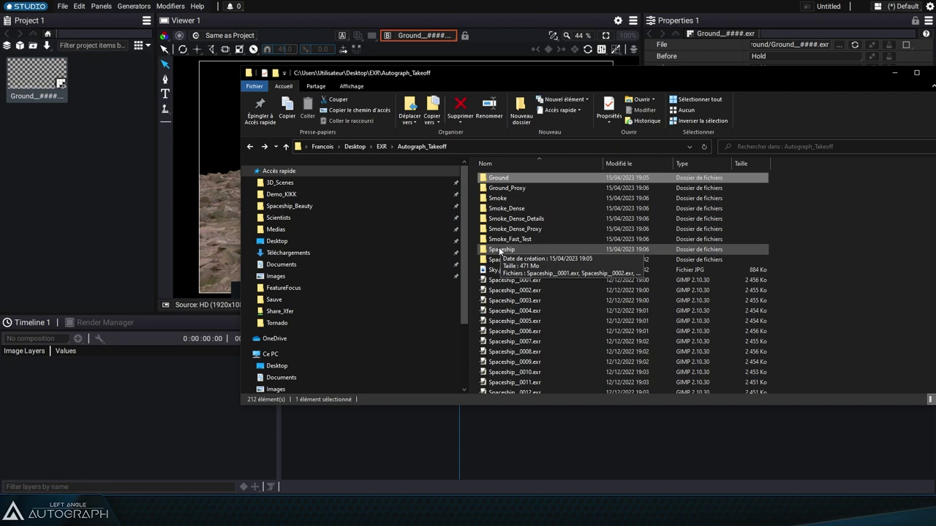
pyautogui.moveTo(500, 251); pyautogui.dragTo(91, 161)
pyautogui.click(92, 161)
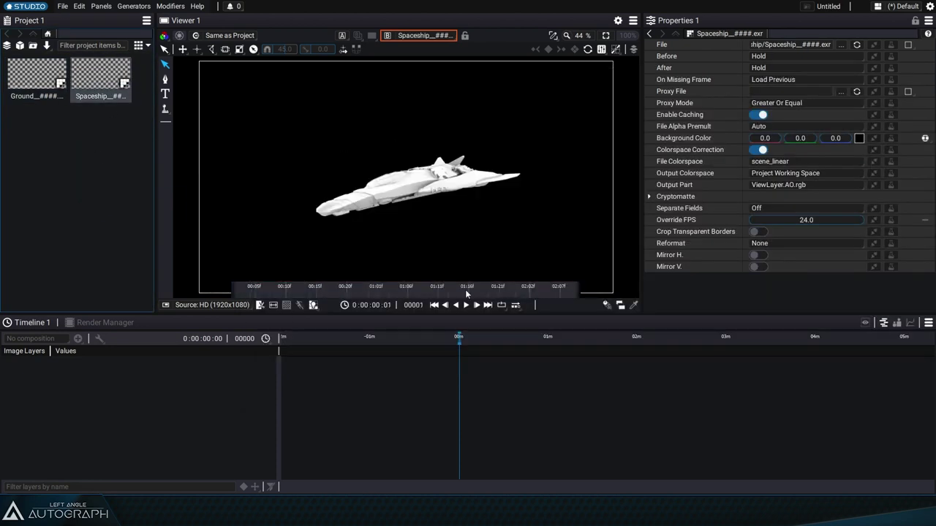
pyautogui.moveTo(467, 294); pyautogui.dragTo(509, 292)
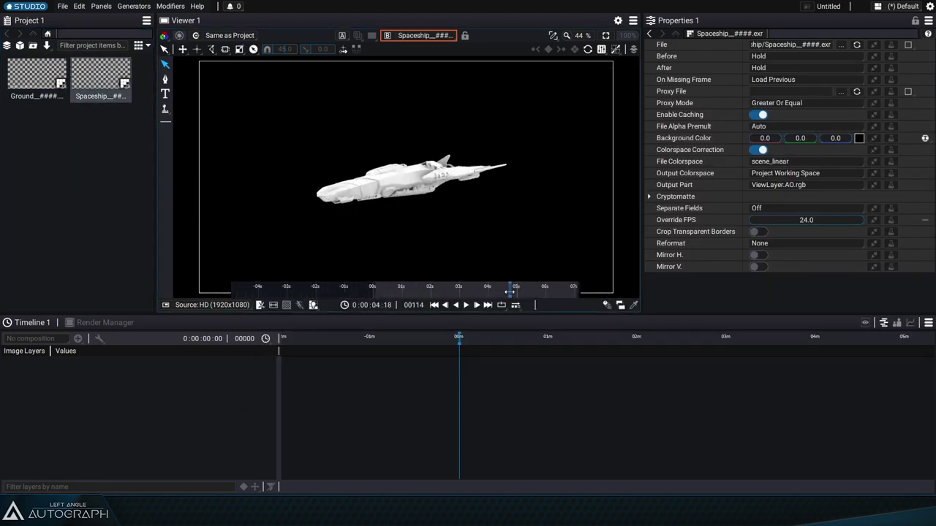
# Set the Spaceship footage's output part to ViewLayer.Combined.rgba and check an earlier frame.
pyautogui.click(788, 184)
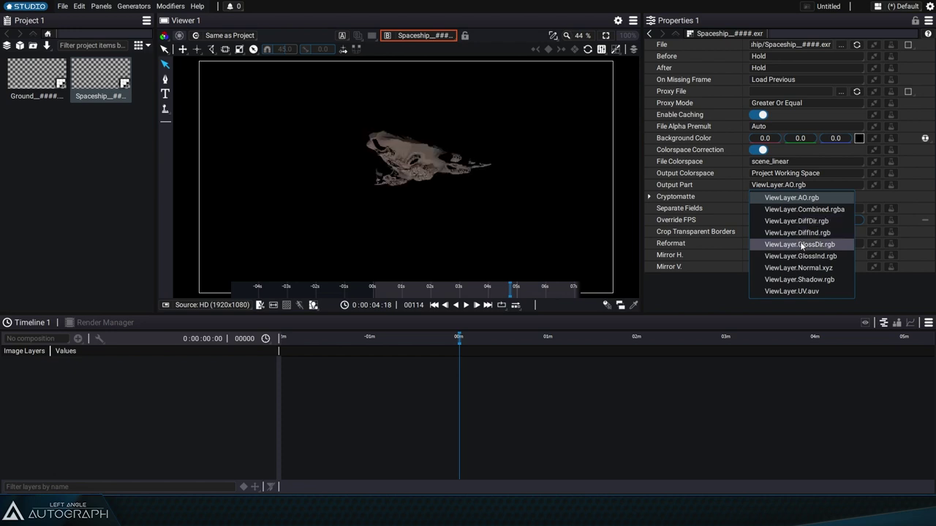
pyautogui.click(804, 209)
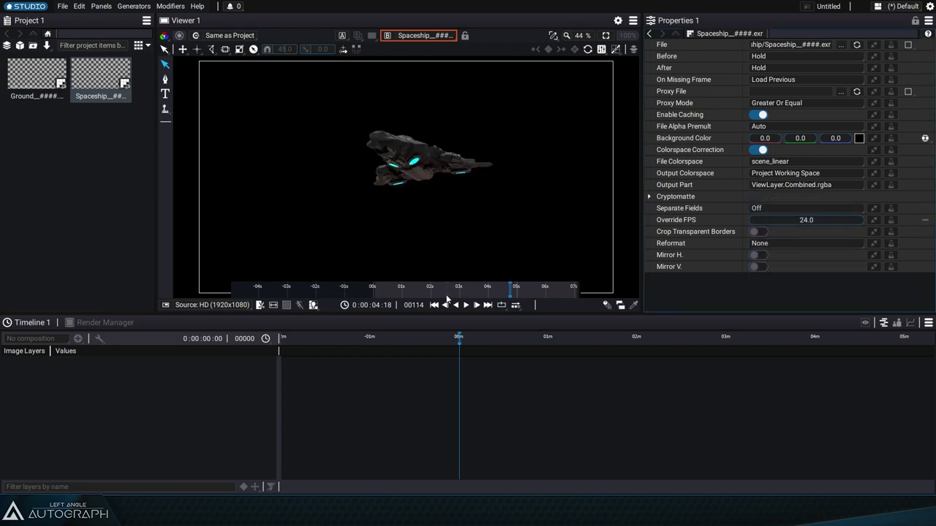
pyautogui.moveTo(447, 296); pyautogui.dragTo(415, 294)
# Import the Smoke_Dense folder into the project as an image sequence.
pyautogui.hotkey('alt', 'Tab')
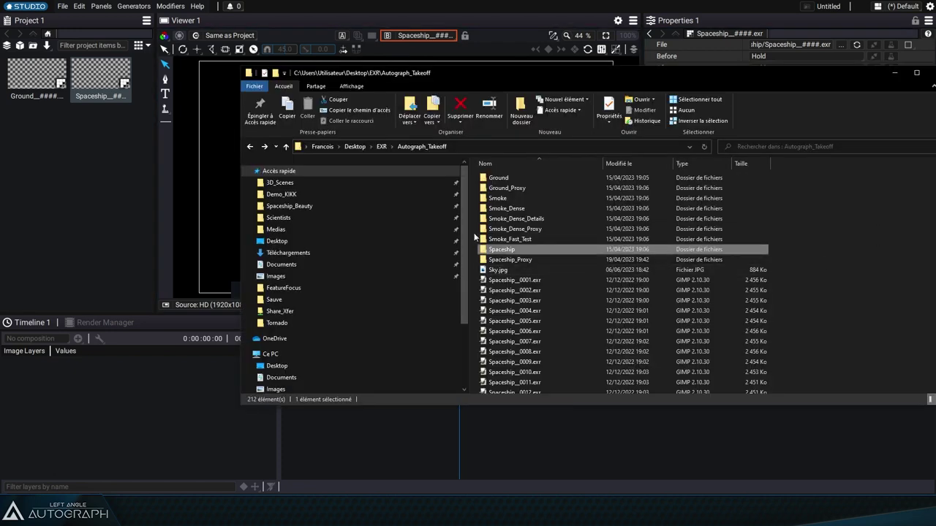
pyautogui.moveTo(507, 209); pyautogui.dragTo(97, 174)
pyautogui.hotkey('alt', 'Tab')
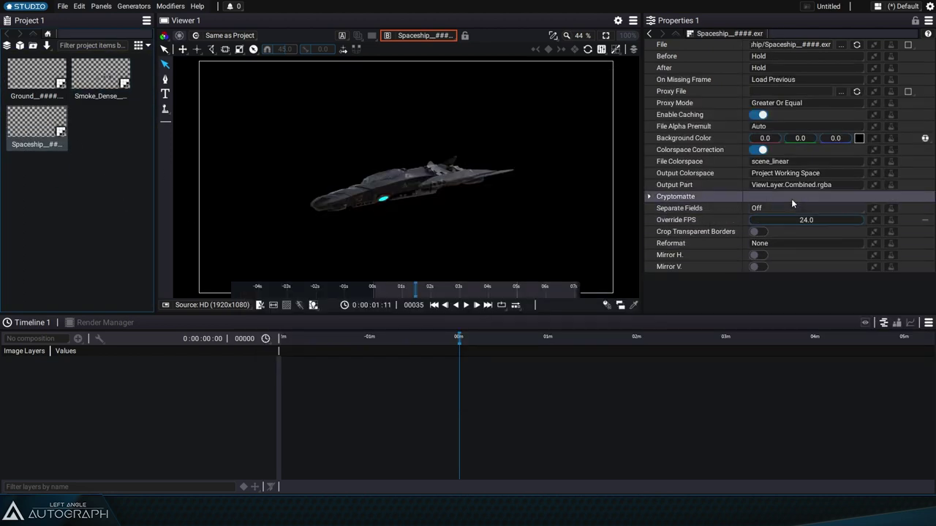
# Open the Smoke_Dense footage, check its available output parts and preview the smoke over time.
pyautogui.click(794, 185)
pyautogui.click(88, 69)
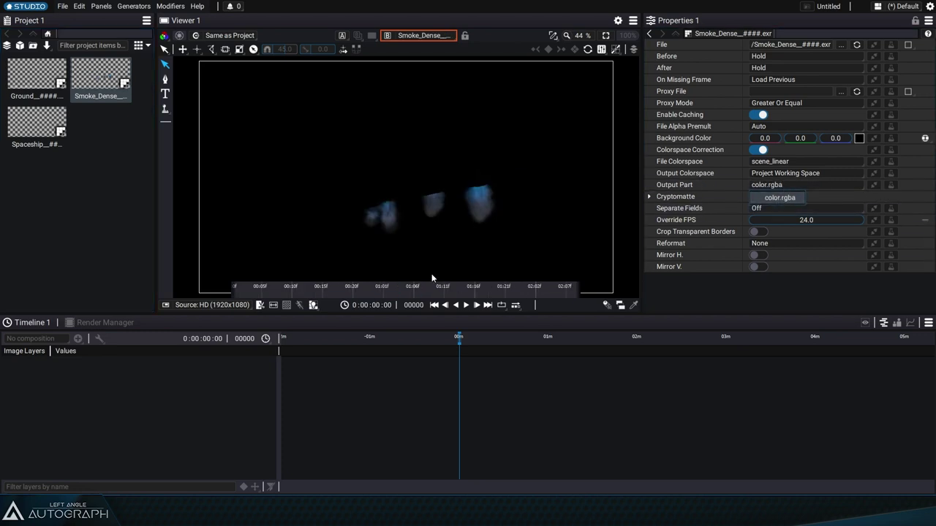
pyautogui.scroll(-5, 380, 290)
pyautogui.moveTo(379, 290); pyautogui.dragTo(489, 291)
pyautogui.scroll(-1, 524, 294)
# Import the Smoke_Dense_Details folder as an image sequence and preview it alongside the Smoke_Dense footage.
pyautogui.hotkey('alt', 'Tab')
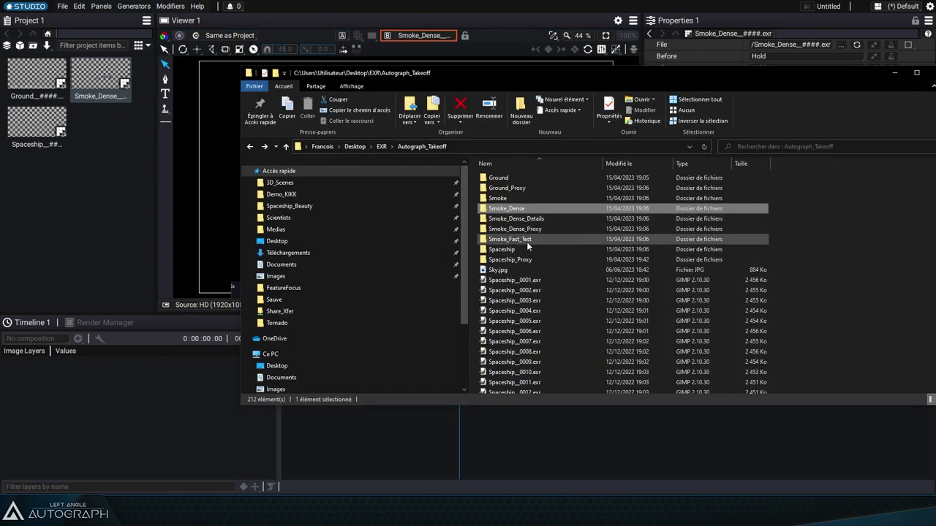
pyautogui.moveTo(520, 219); pyautogui.dragTo(93, 186)
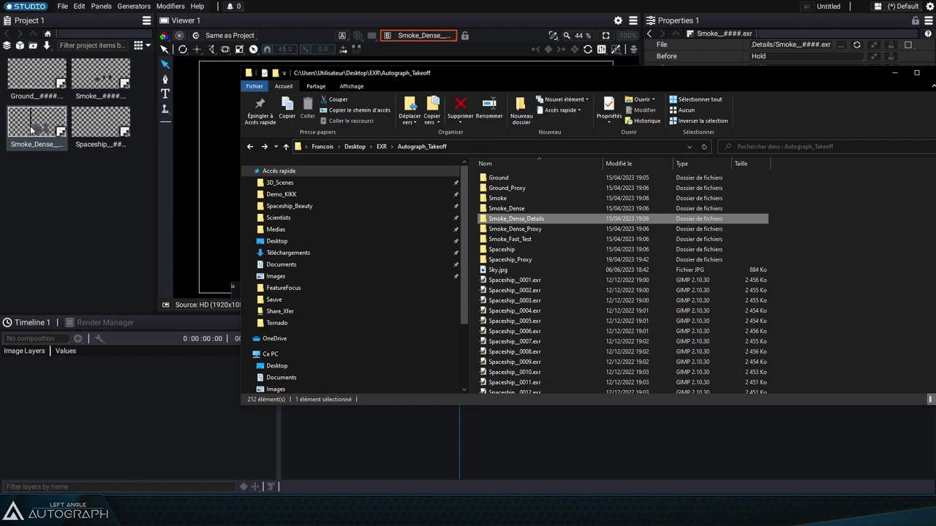
pyautogui.doubleClick(94, 86)
pyautogui.moveTo(364, 290); pyautogui.dragTo(464, 298)
pyautogui.scroll(-6, 394, 289)
pyautogui.doubleClick(38, 134)
# Create a composition from the Ground footage.
pyautogui.click(62, 86)
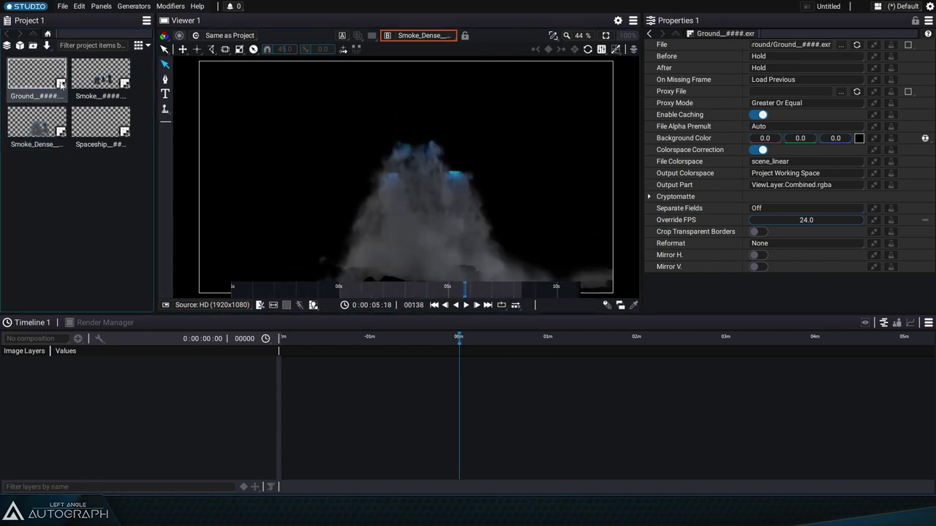
pyautogui.rightClick(41, 71)
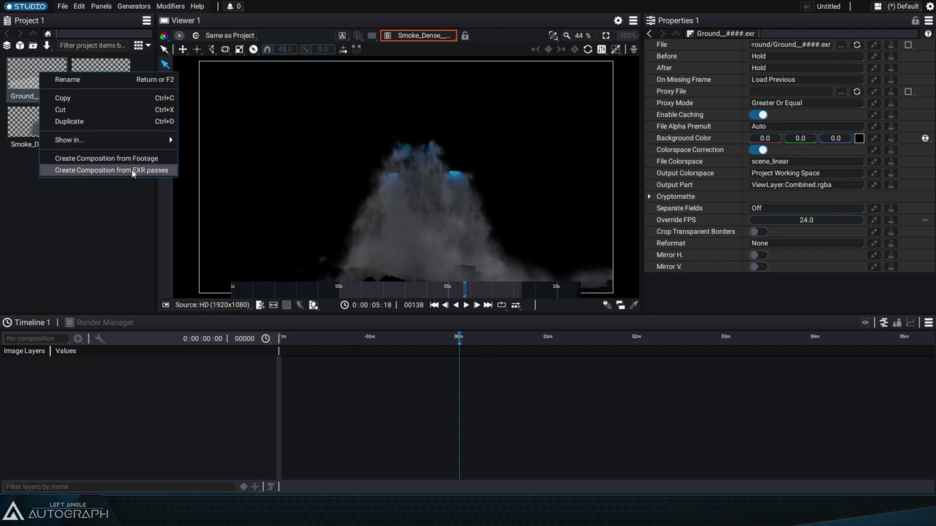
pyautogui.click(116, 158)
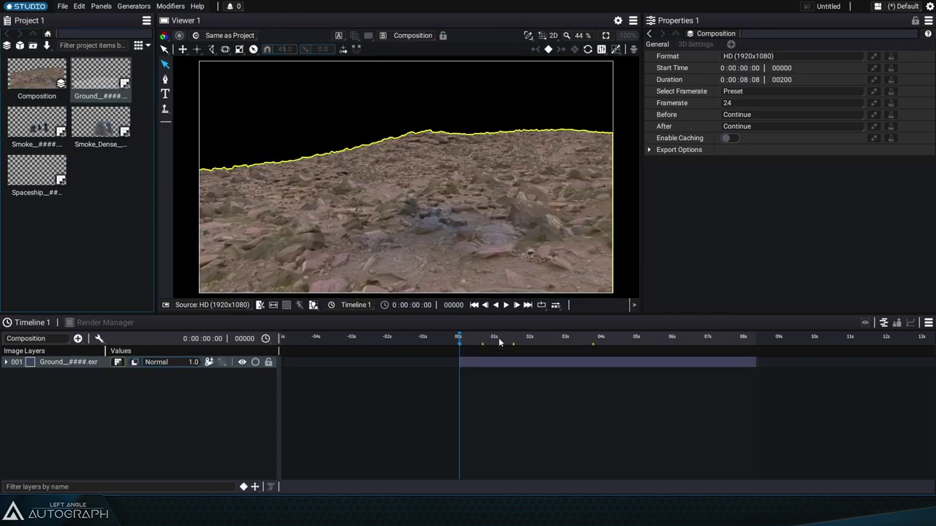
# Review the Ground layer at several times in the composition and deselect the layer.
pyautogui.click(494, 337)
pyautogui.moveTo(490, 352); pyautogui.dragTo(688, 343)
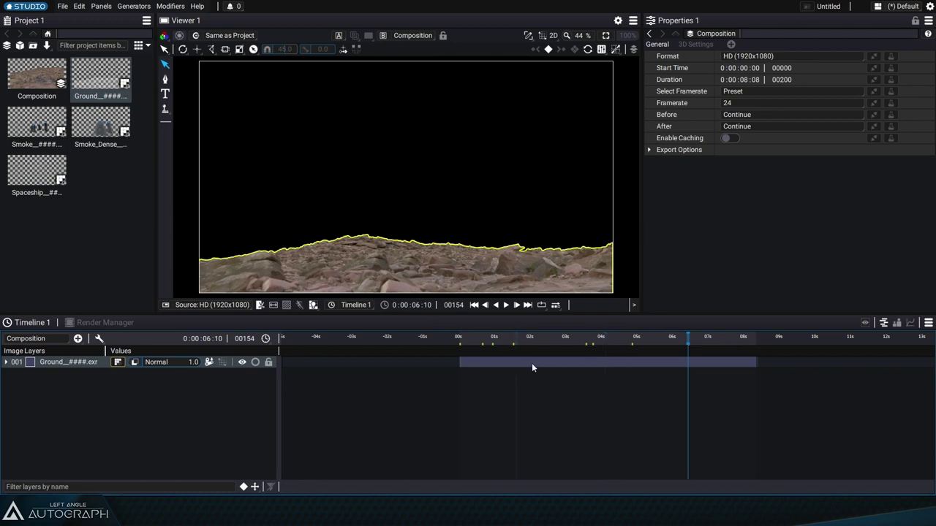
pyautogui.scroll(3, 531, 363)
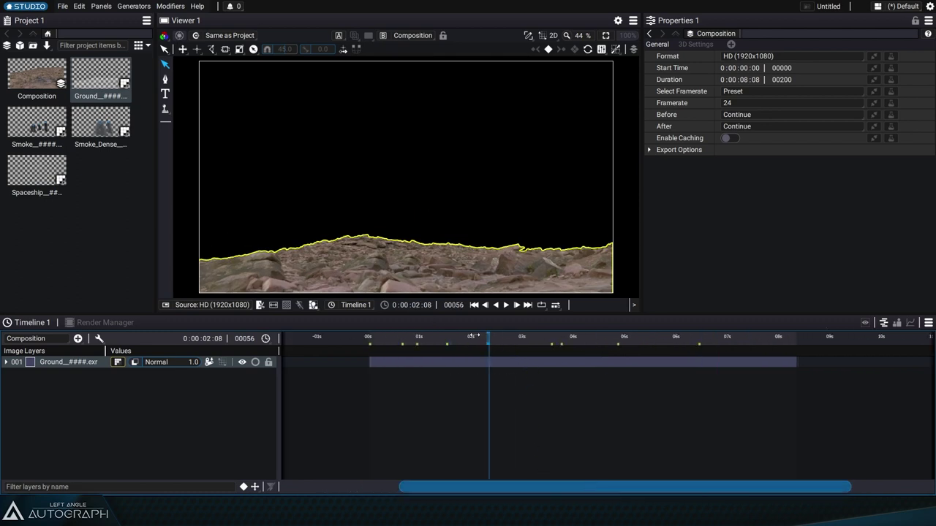
pyautogui.press('Left')
pyautogui.click(418, 337)
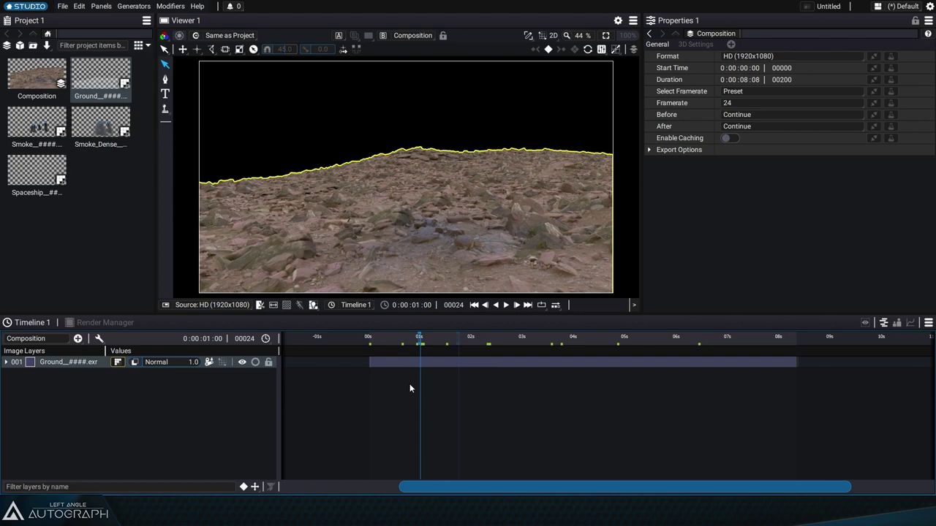
pyautogui.click(402, 403)
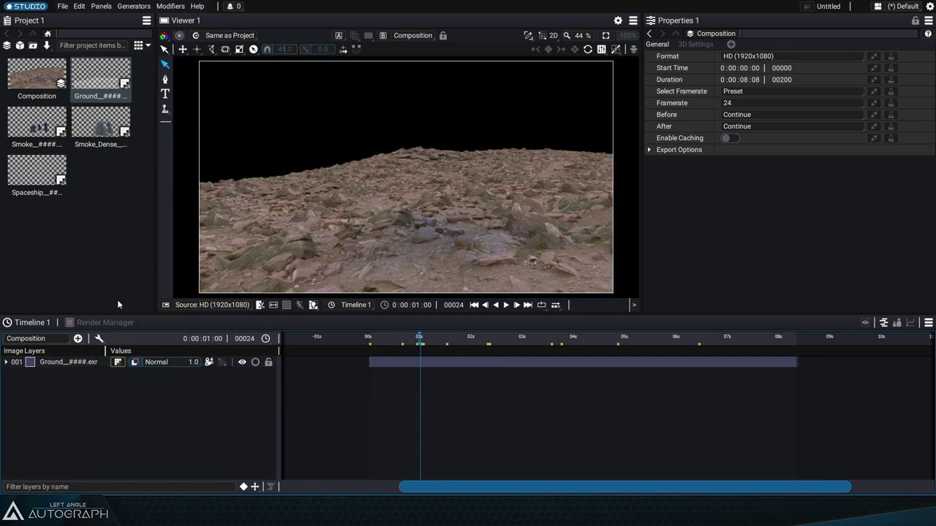
# Add the Spaceship footage as a layer above the Ground layer and check it at about 5 seconds.
pyautogui.moveTo(37, 173); pyautogui.dragTo(66, 362)
pyautogui.click(636, 337)
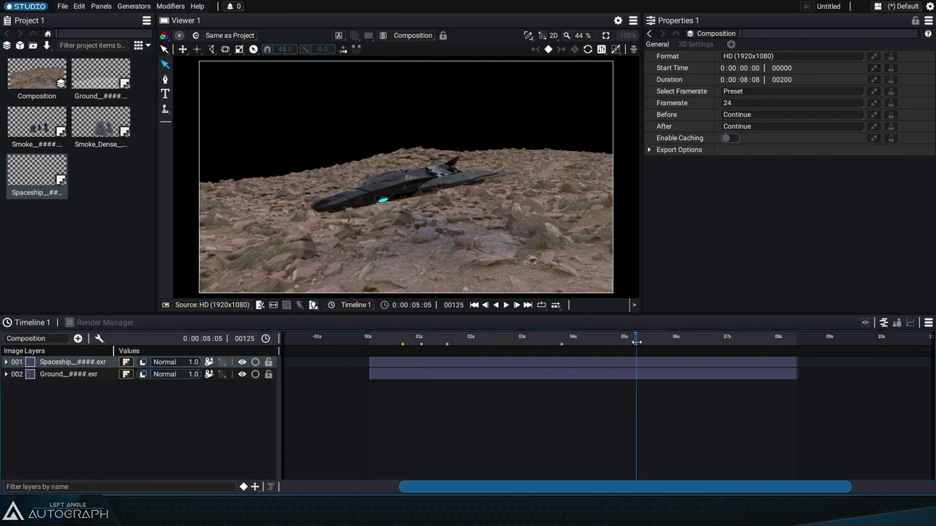
pyautogui.click(413, 408)
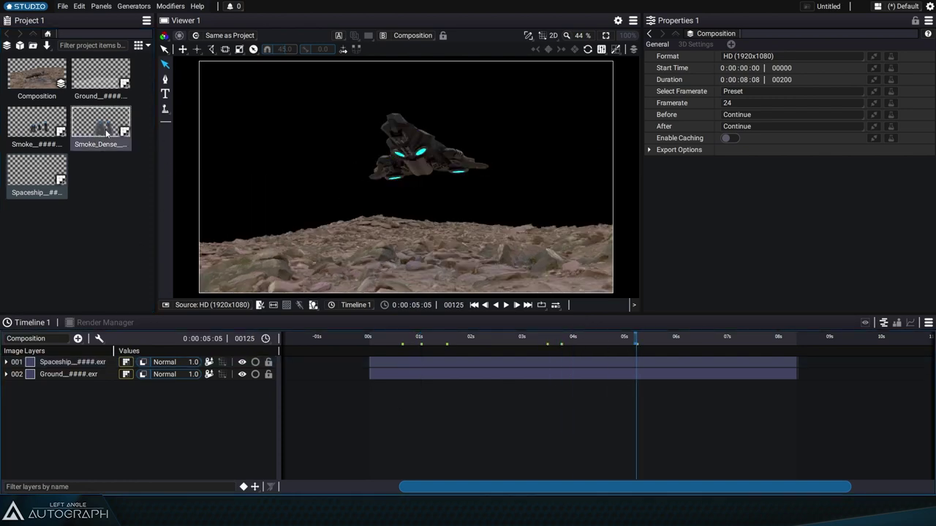
# Add the Smoke_Dense and Smoke footage as layers above the Spaceship, with Smoke_Dense topmost, and review the composite over time.
pyautogui.moveTo(101, 124); pyautogui.dragTo(87, 375)
pyautogui.click(33, 135)
pyautogui.click(545, 467)
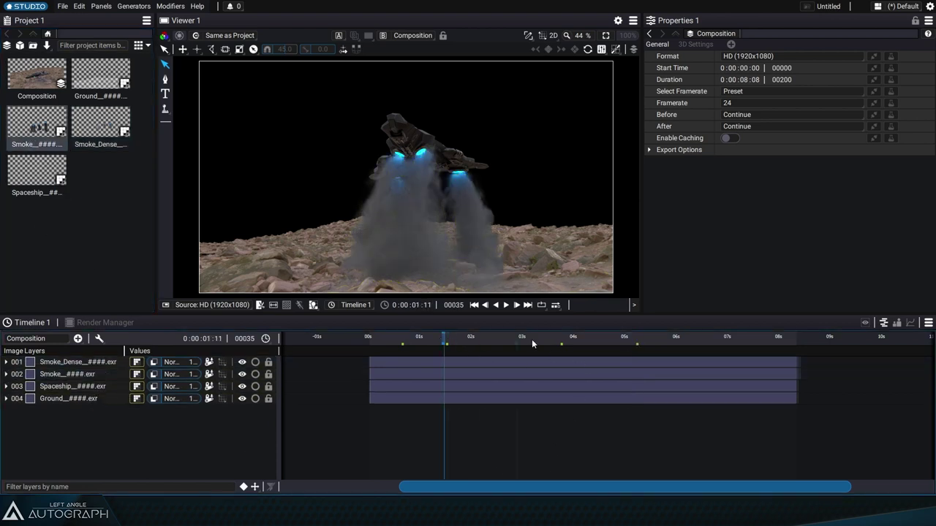
pyautogui.click(616, 341)
pyautogui.click(745, 338)
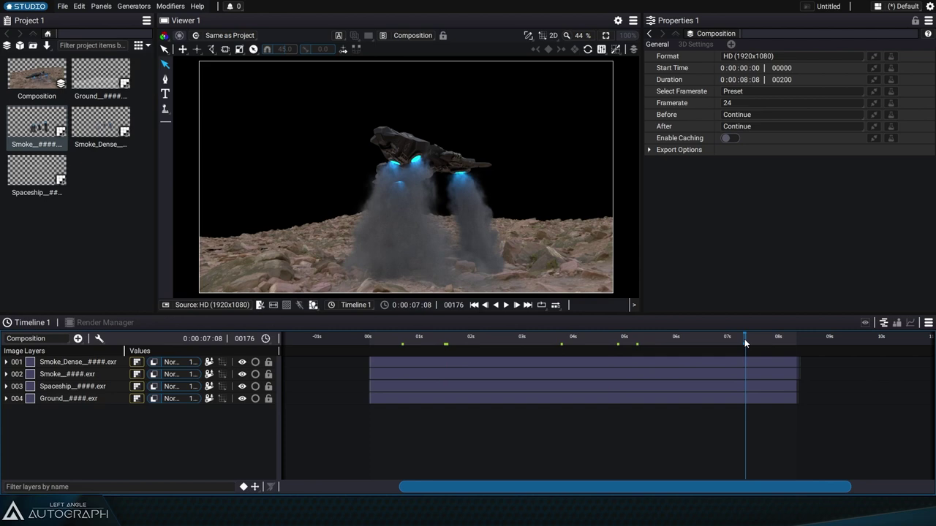
pyautogui.moveTo(745, 338); pyautogui.dragTo(620, 342)
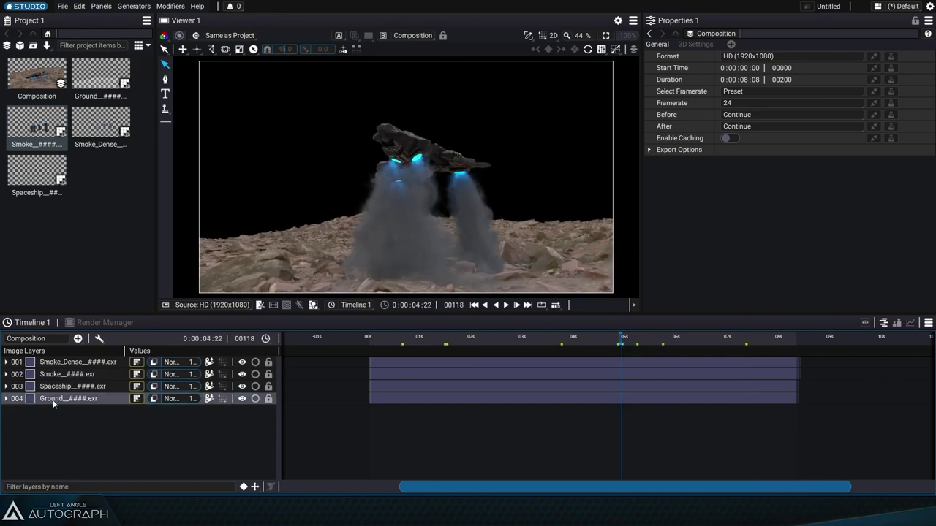
# Add a Grade modifier to the Ground layer and open its parameters.
pyautogui.click(53, 402)
pyautogui.click(883, 42)
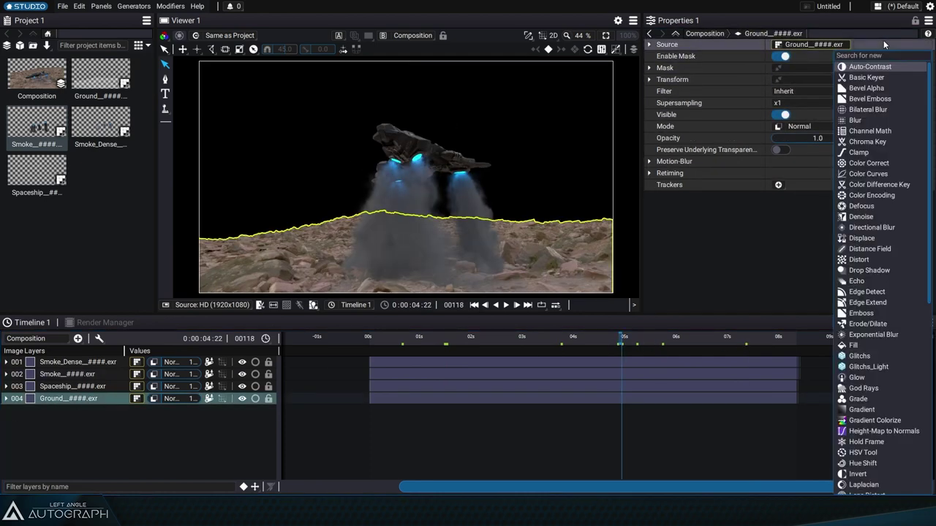
pyautogui.write('grad')
pyautogui.press('Return')
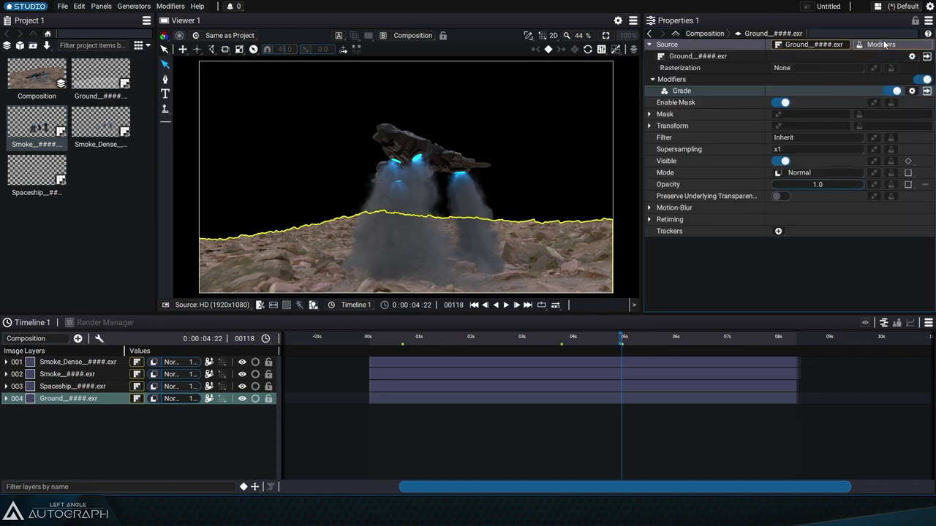
pyautogui.click(927, 92)
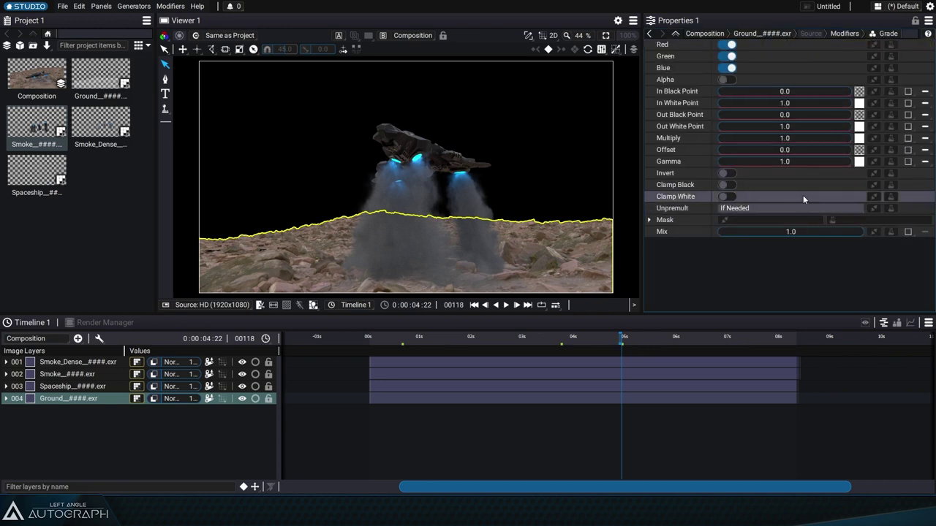
# Set the Ground layer's Grade gamma to 0.65, deselect the layer and check the composite near 4:20.
pyautogui.moveTo(779, 163); pyautogui.dragTo(754, 162)
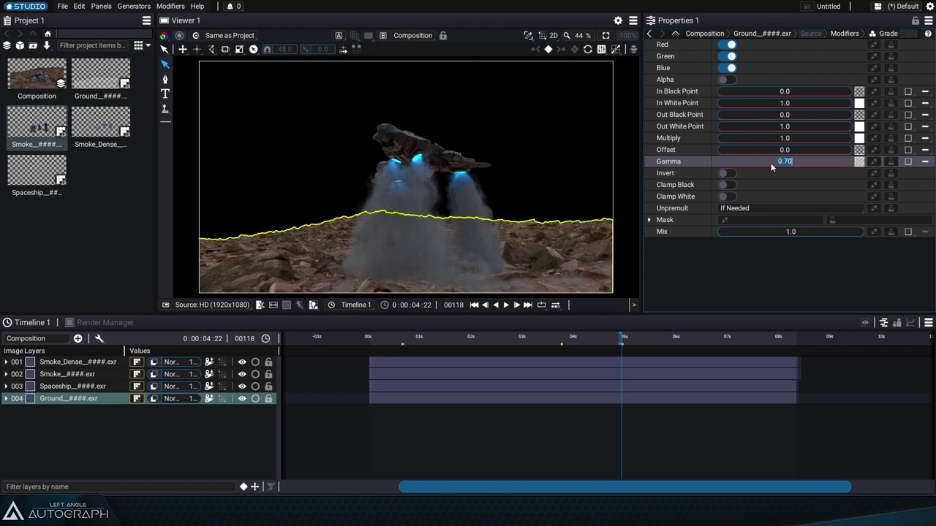
pyautogui.write('0.75')
pyautogui.press('Return')
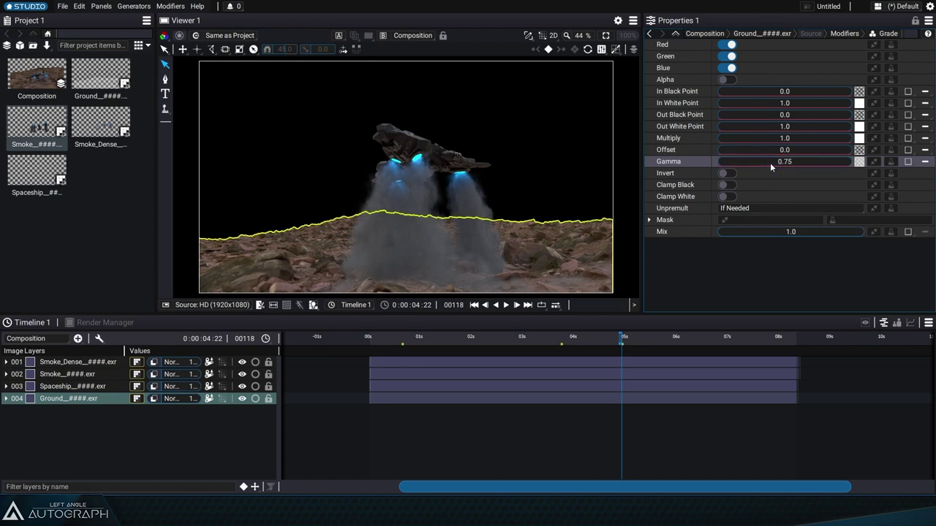
pyautogui.click(770, 162)
pyautogui.write('0.65')
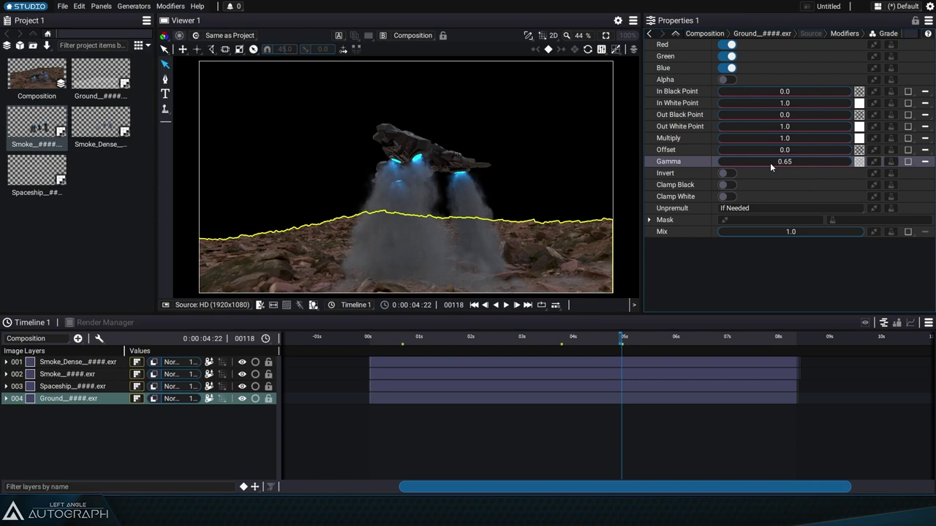
pyautogui.press('Return')
pyautogui.click(542, 412)
pyautogui.moveTo(615, 339); pyautogui.dragTo(618, 337)
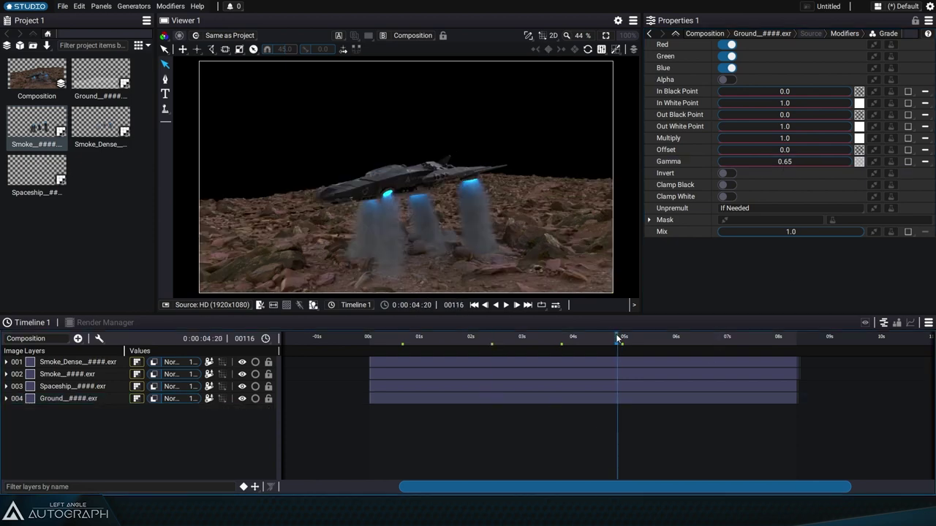
# Import Sky.jpg into the project, preview it in the viewer and return the viewer to the composition.
pyautogui.hotkey('alt', 'Tab')
pyautogui.moveTo(497, 270); pyautogui.dragTo(130, 250)
pyautogui.doubleClick(51, 122)
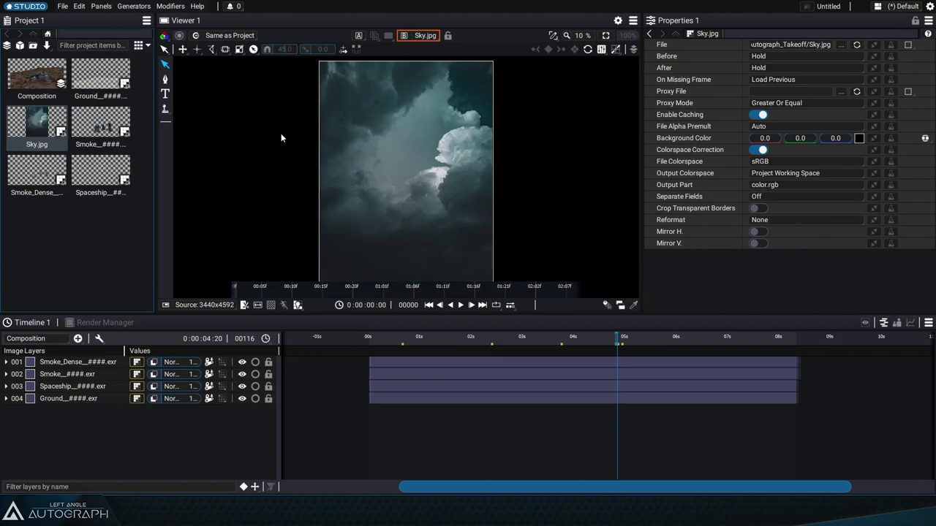
pyautogui.click(414, 34)
pyautogui.click(426, 75)
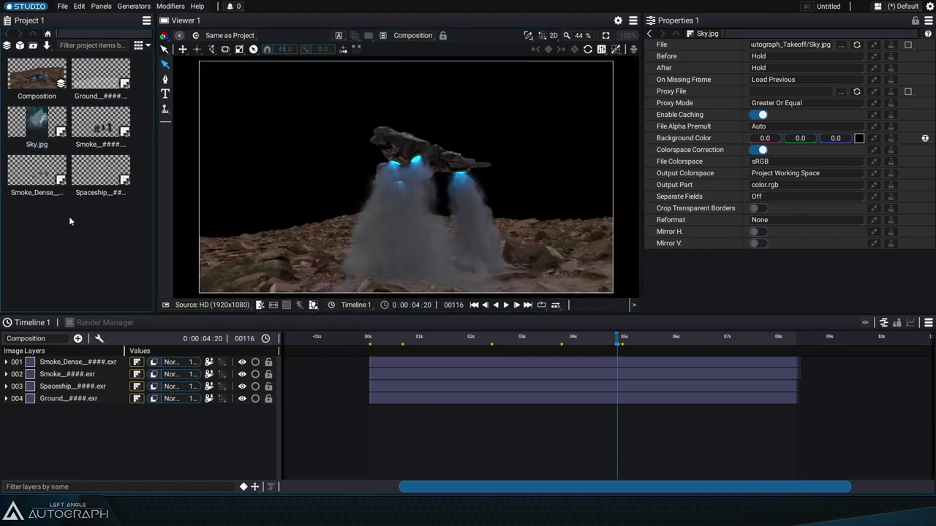
# Add Sky.jpg as the bottom layer beneath Ground and raise it vertically so its darker lower part fills the background.
pyautogui.moveTo(72, 450); pyautogui.dragTo(73, 451)
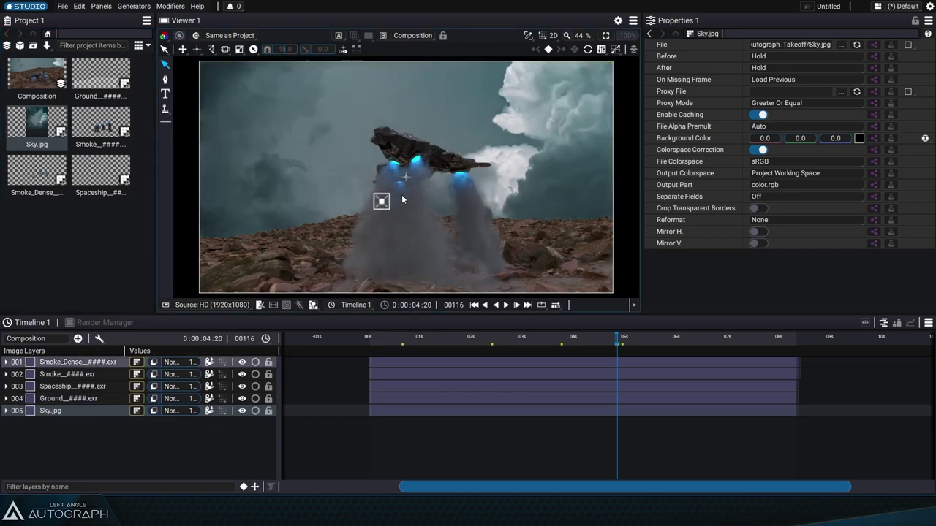
pyautogui.moveTo(412, 186); pyautogui.dragTo(340, 227)
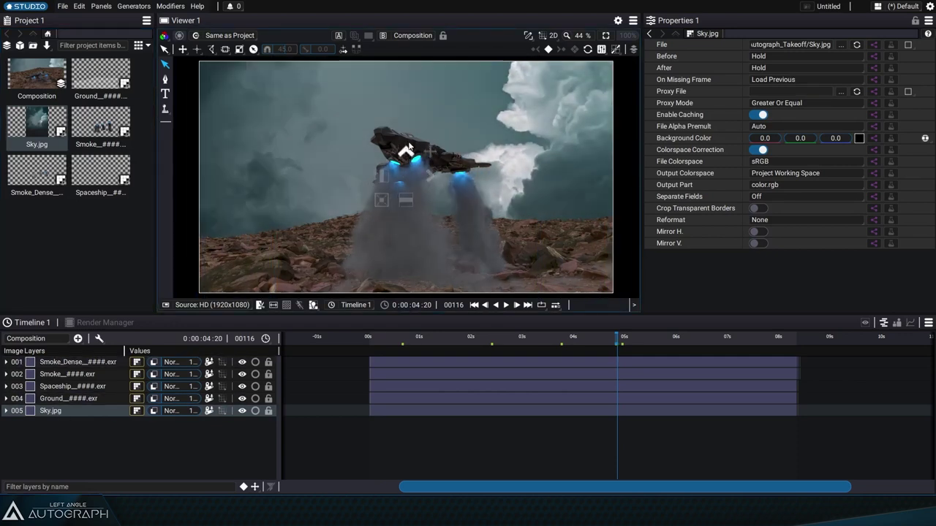
pyautogui.moveTo(407, 152); pyautogui.dragTo(415, 25)
pyautogui.scroll(-3, 401, 173)
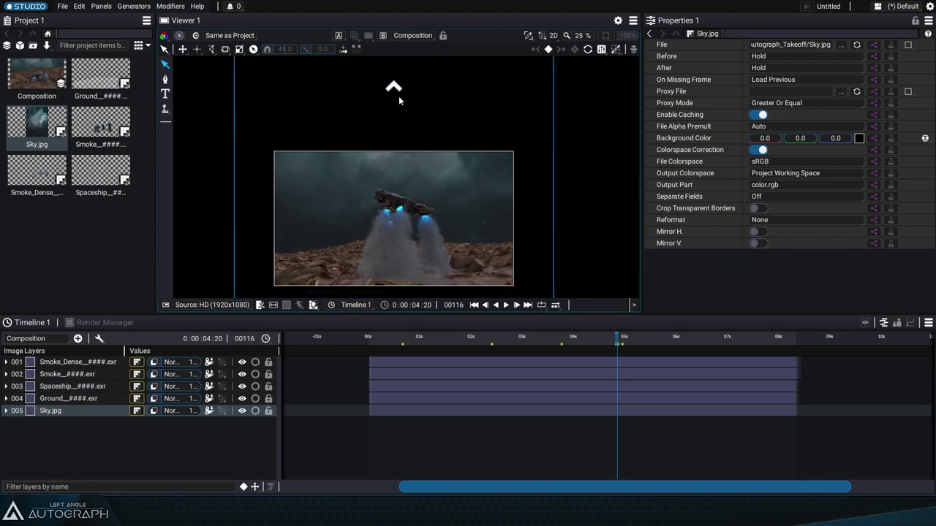
# At 0:00:08:03, lower the Sky layer to a vertical position of about 720 and keyframe its Position.
pyautogui.click(610, 344)
pyautogui.moveTo(765, 336); pyautogui.dragTo(786, 340)
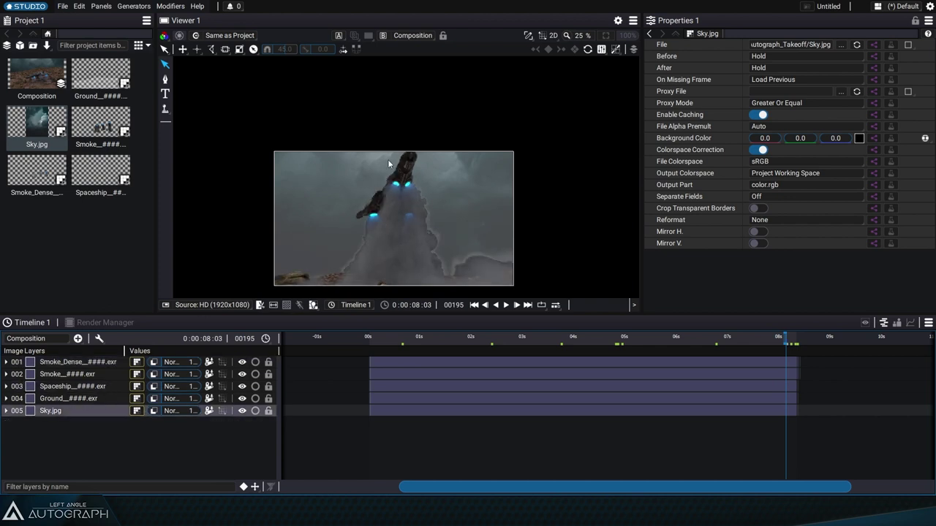
pyautogui.click(64, 411)
pyautogui.moveTo(392, 88); pyautogui.dragTo(394, 104)
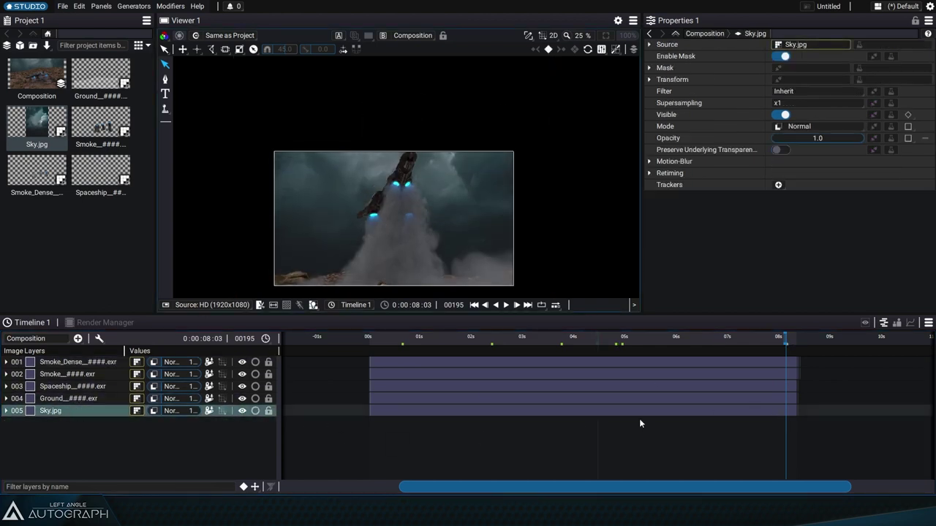
pyautogui.press('p')
pyautogui.click(250, 435)
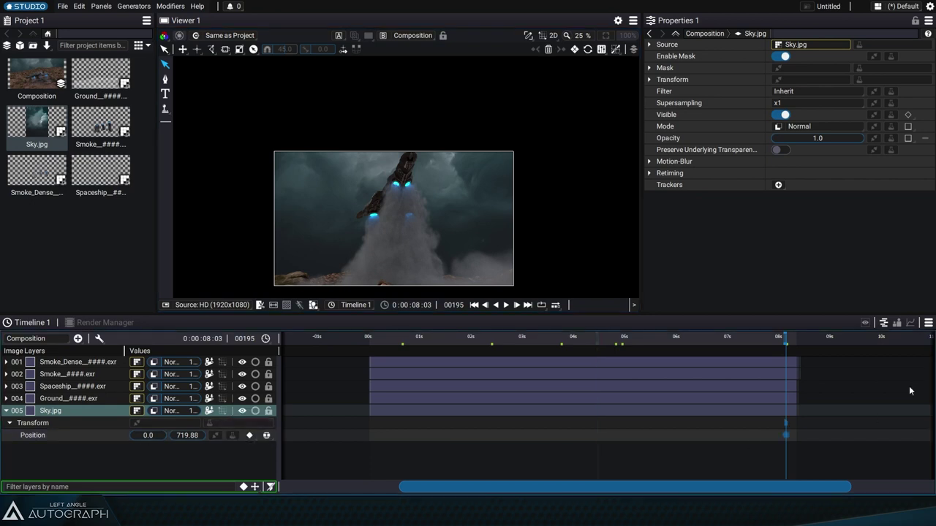
# At frame 0, raise the Sky layer to a vertical position of about 1622 and review the resulting sky motion.
pyautogui.moveTo(381, 349); pyautogui.dragTo(371, 349)
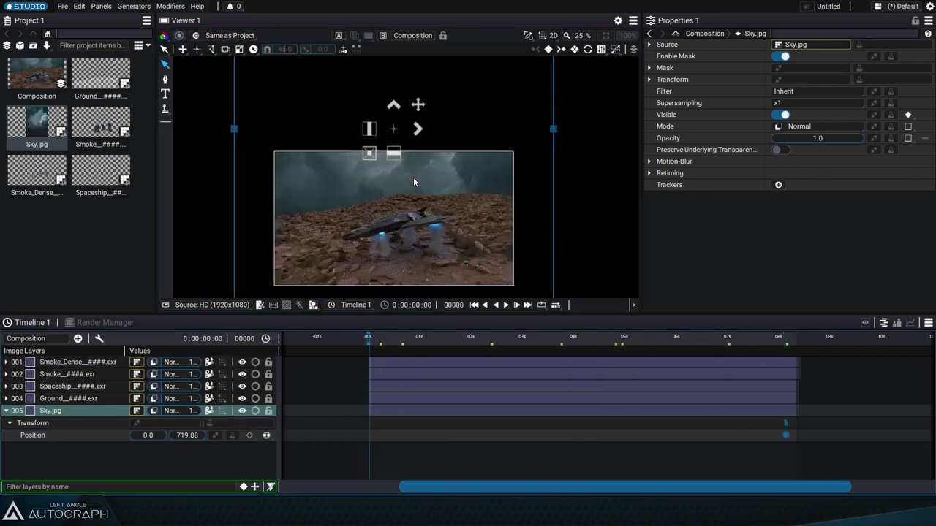
pyautogui.moveTo(393, 104); pyautogui.dragTo(394, 10)
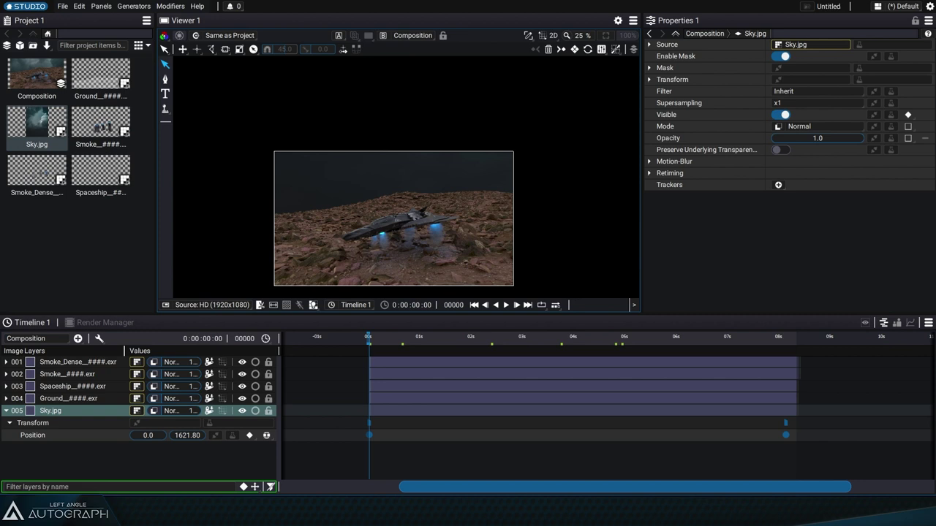
pyautogui.moveTo(369, 338); pyautogui.dragTo(604, 345)
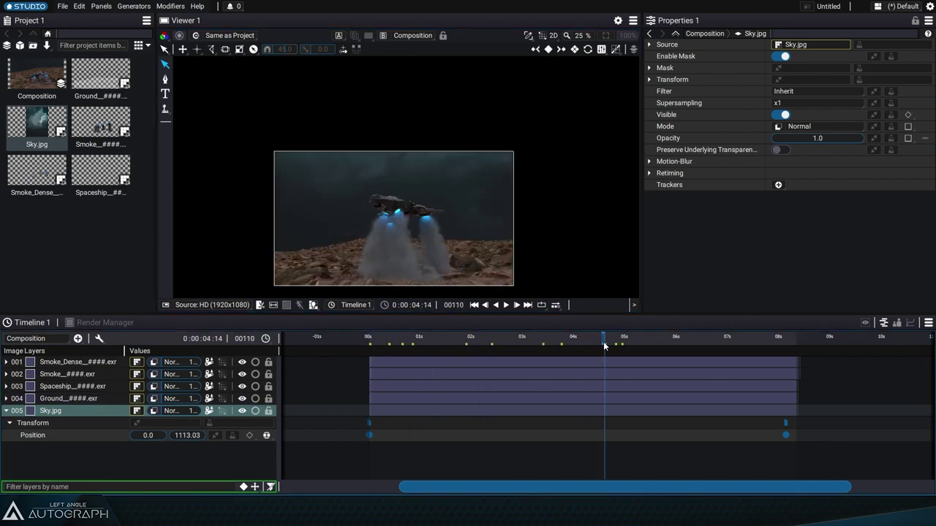
pyautogui.click(605, 35)
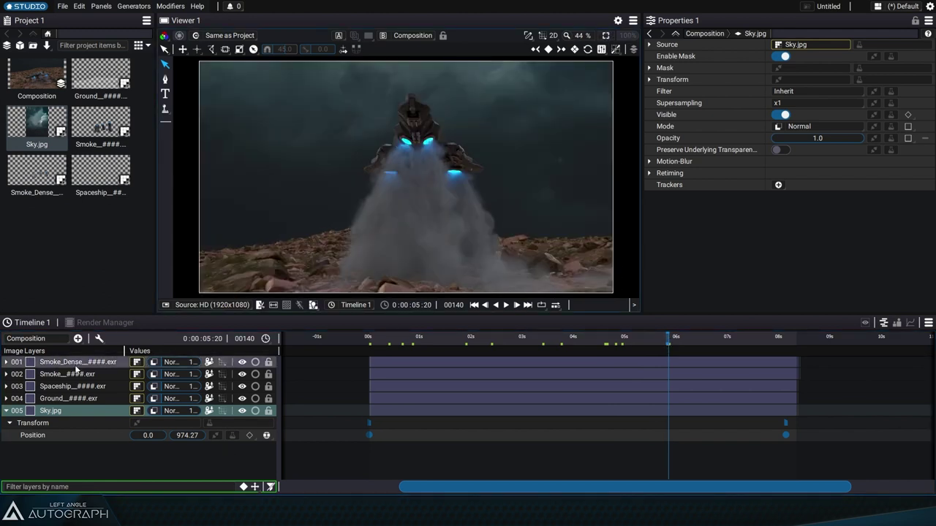
# Add an adjustment layer above all the other layers and apply a Glow modifier to it.
pyautogui.click(7, 410)
pyautogui.click(78, 338)
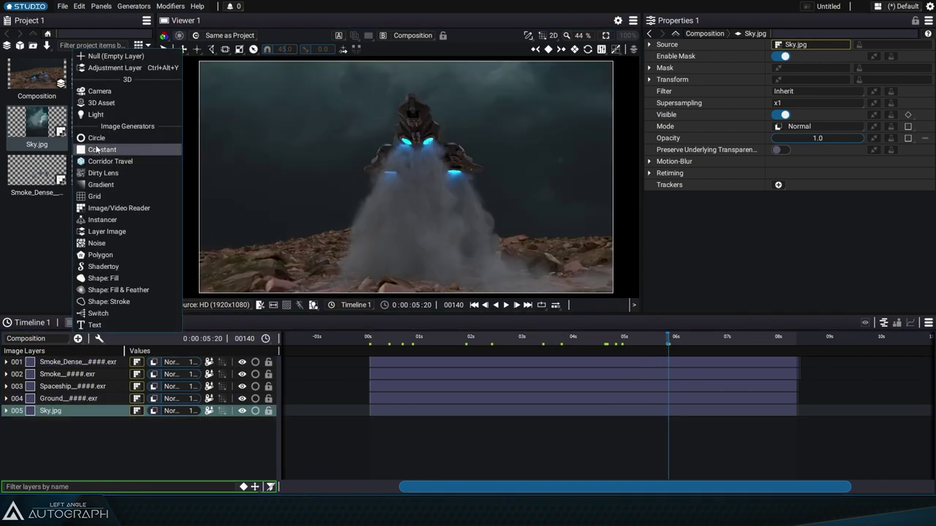
pyautogui.click(110, 68)
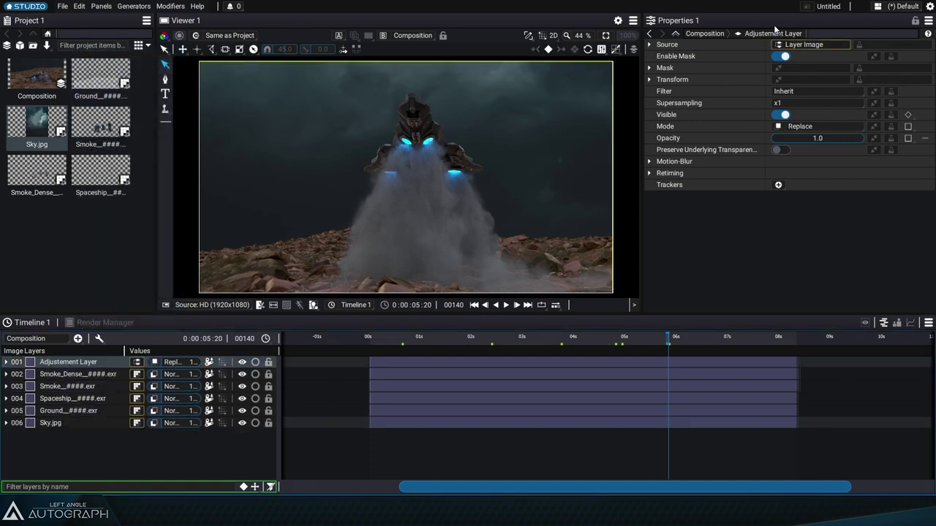
pyautogui.click(885, 46)
pyautogui.write('glow')
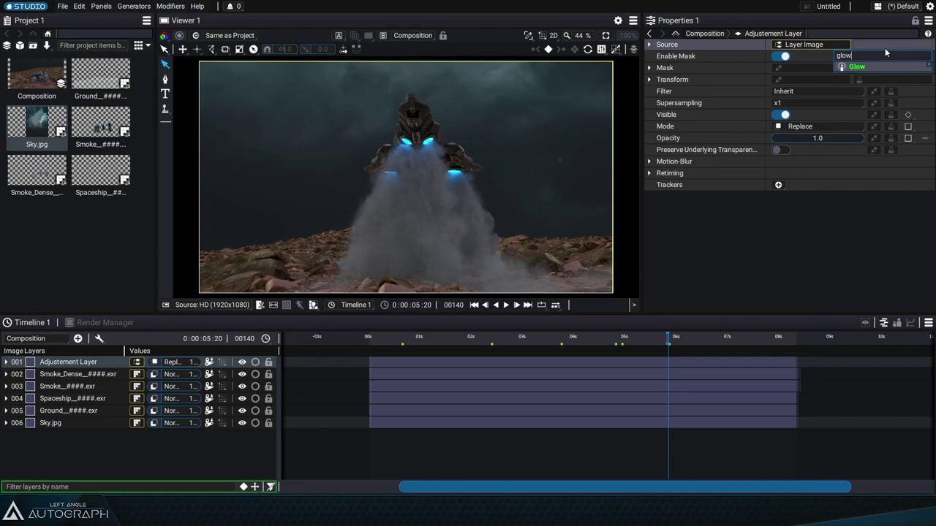
pyautogui.press('Return')
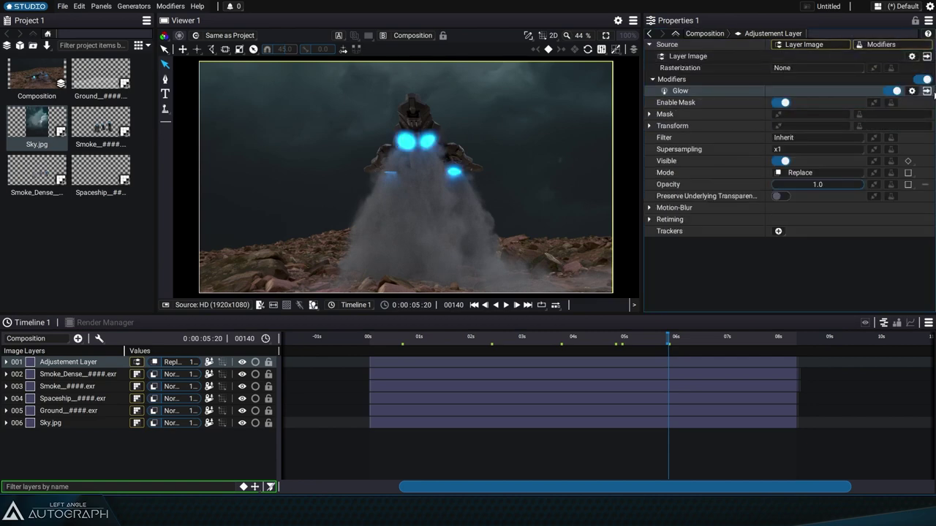
# Set the adjustment layer's Glow to size 16, downscale threshold 150 and gain 0.1.
pyautogui.click(927, 90)
pyautogui.doubleClick(823, 138)
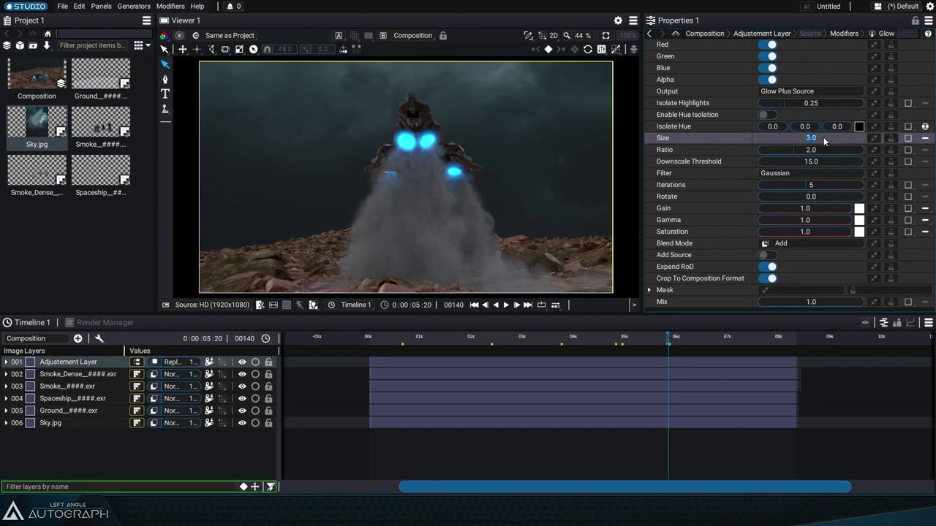
pyautogui.write('16')
pyautogui.press('Return')
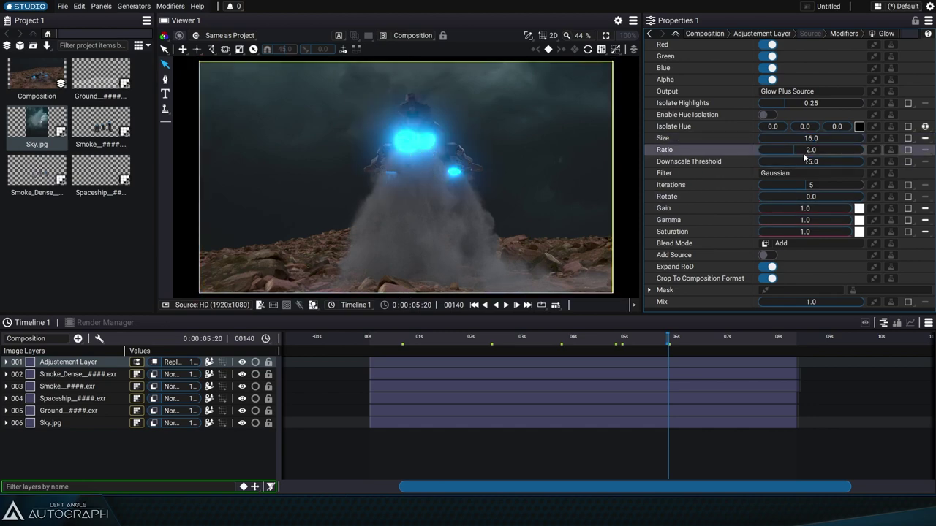
pyautogui.click(819, 162)
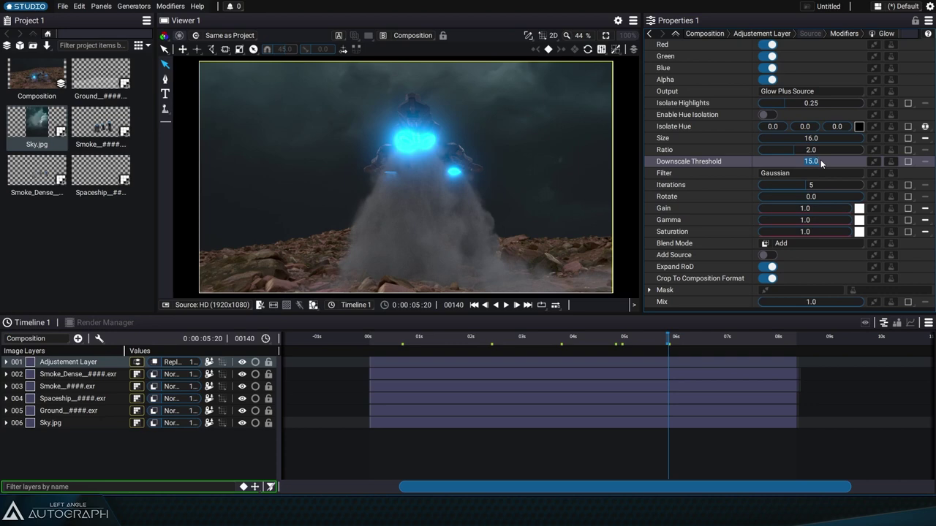
pyautogui.write('150')
pyautogui.press('Return')
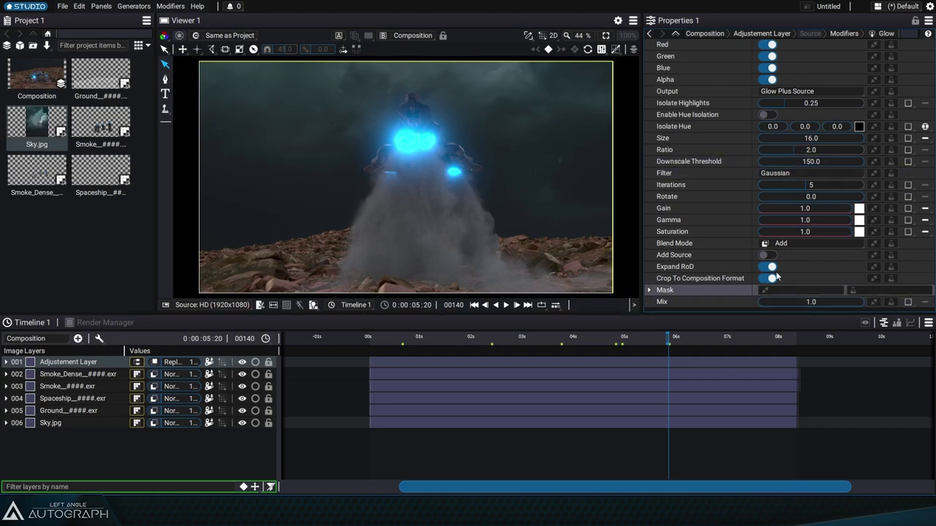
pyautogui.write('0.1')
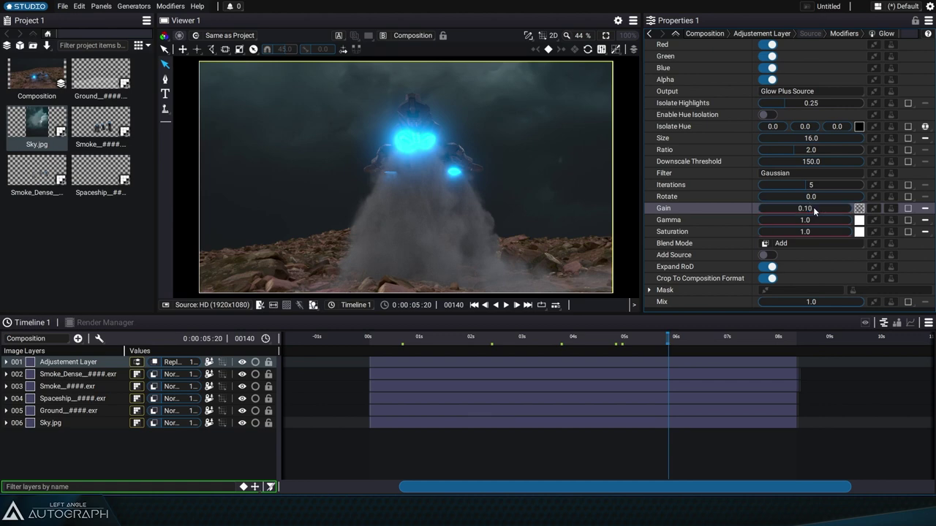
pyautogui.press('Return')
# Examine the engine glow at several times across the composition.
pyautogui.click(745, 336)
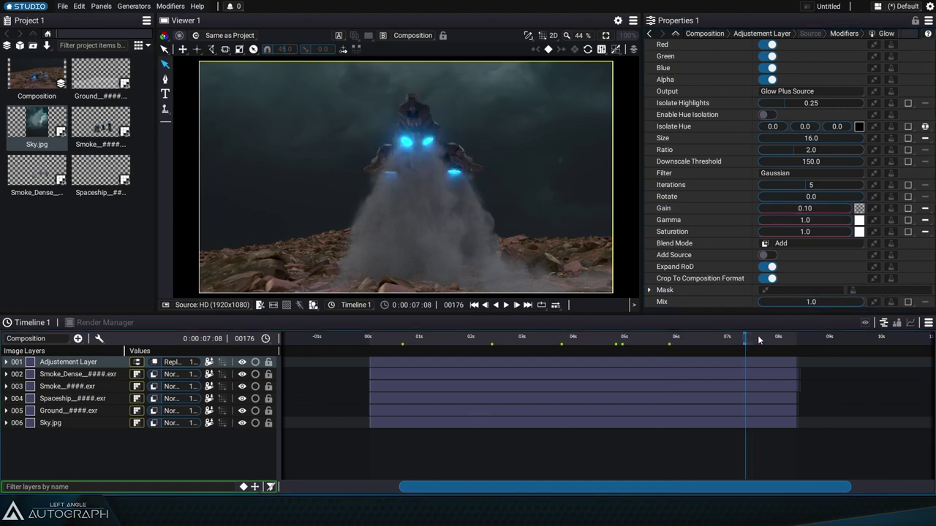
pyautogui.click(784, 337)
pyautogui.click(593, 337)
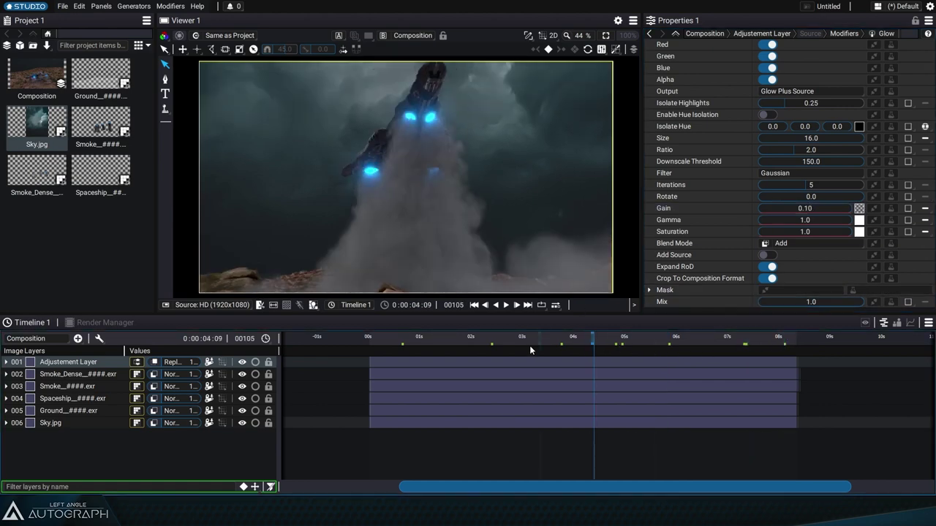
pyautogui.click(485, 342)
pyautogui.click(446, 339)
pyautogui.click(654, 340)
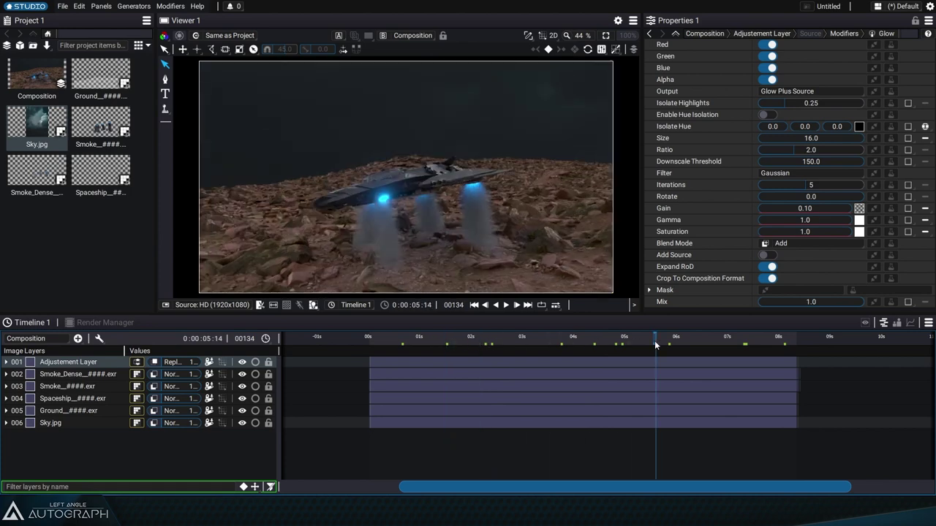
pyautogui.click(723, 339)
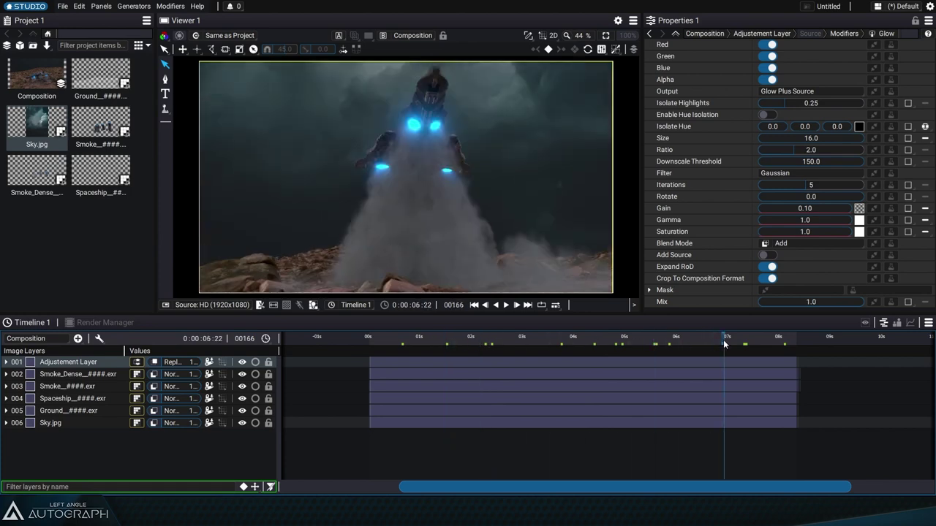
pyautogui.click(705, 336)
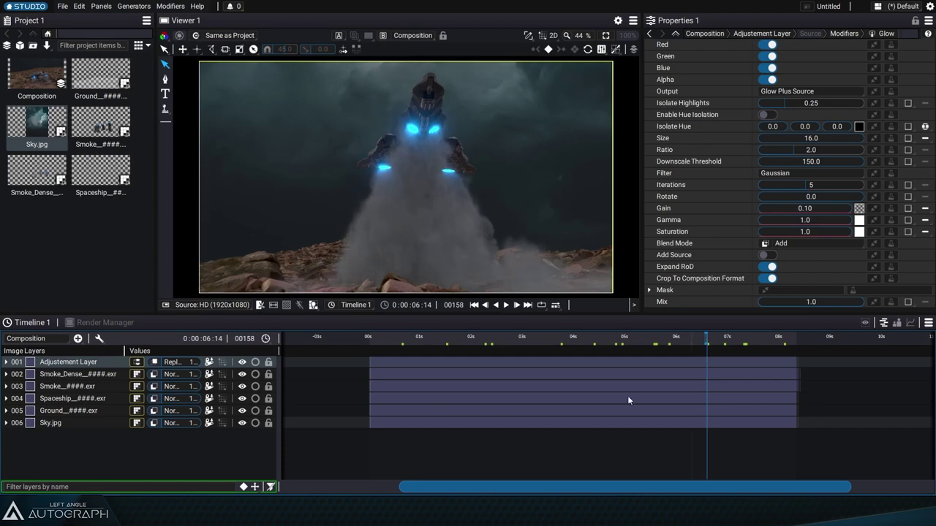
# Inspect the Ground footage's source properties, then play and scrub through the whole composite.
pyautogui.click(101, 73)
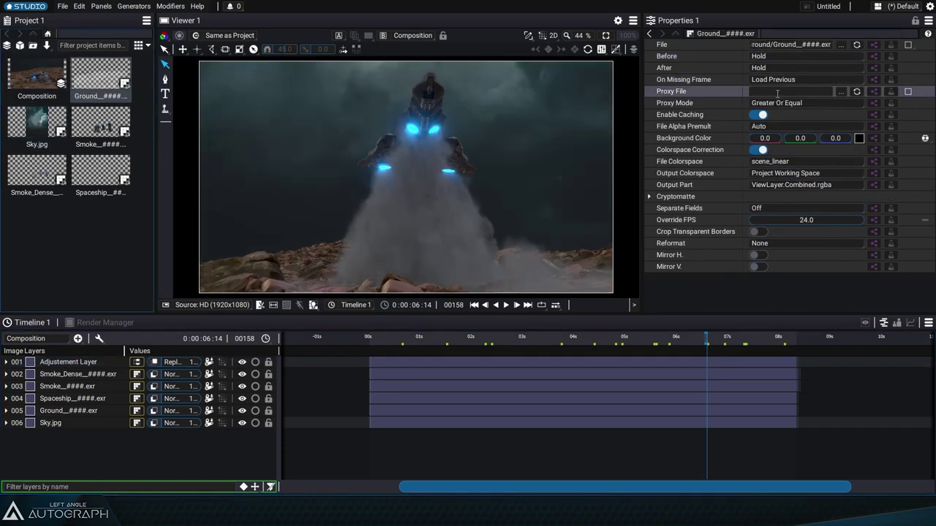
pyautogui.click(505, 338)
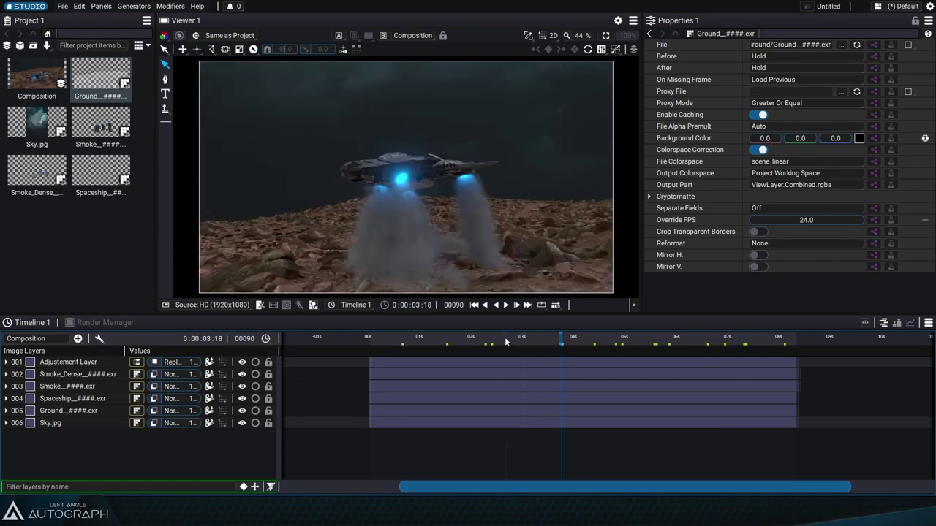
pyautogui.click(438, 336)
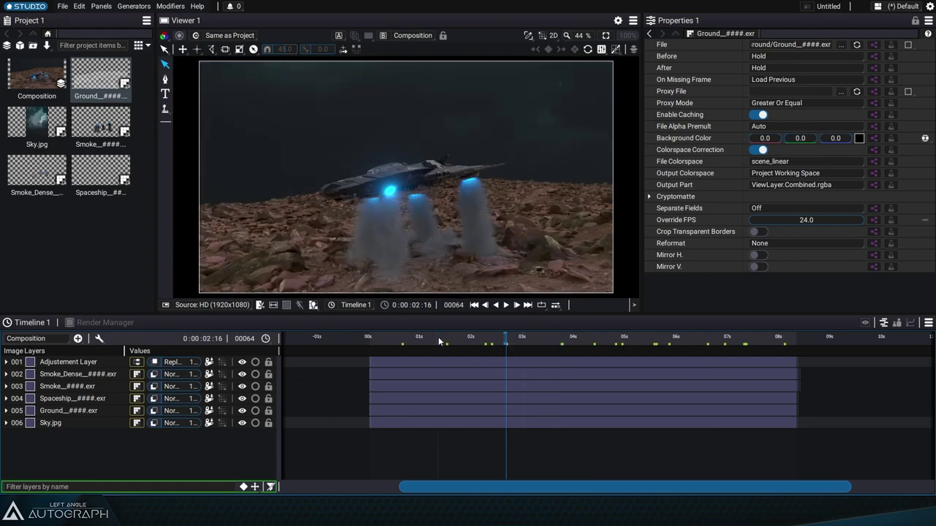
pyautogui.click(397, 338)
pyautogui.press('space')
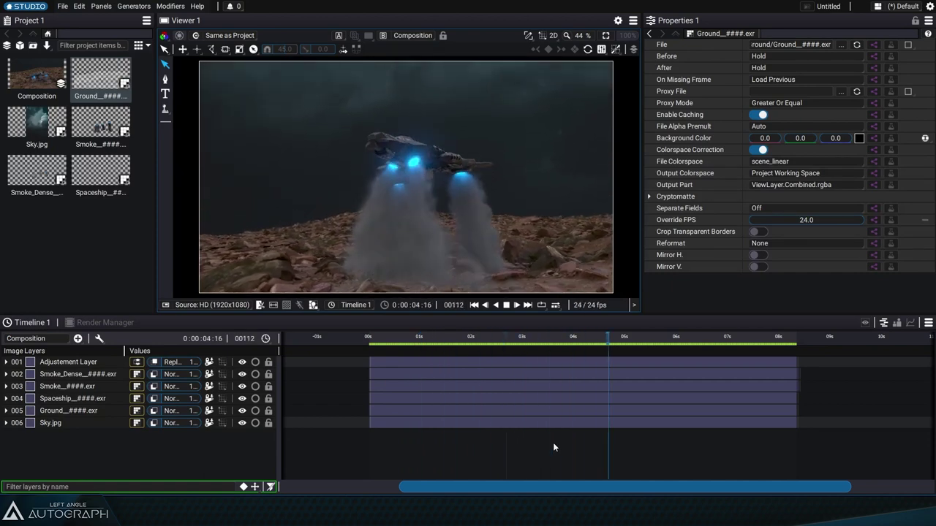
pyautogui.moveTo(660, 337); pyautogui.dragTo(520, 354)
# Add a Gradient layer and place it directly above the Ground layer.
pyautogui.click(77, 338)
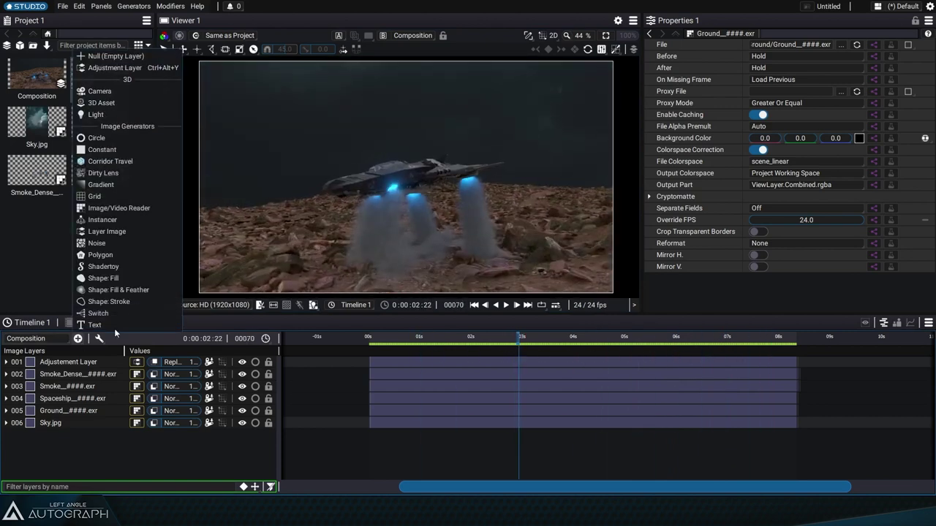
pyautogui.click(112, 185)
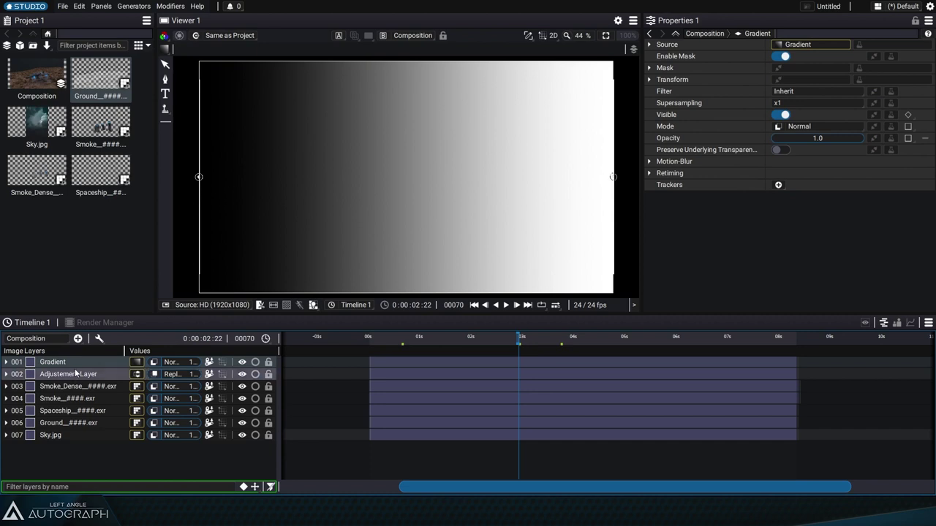
pyautogui.moveTo(81, 425); pyautogui.dragTo(82, 425)
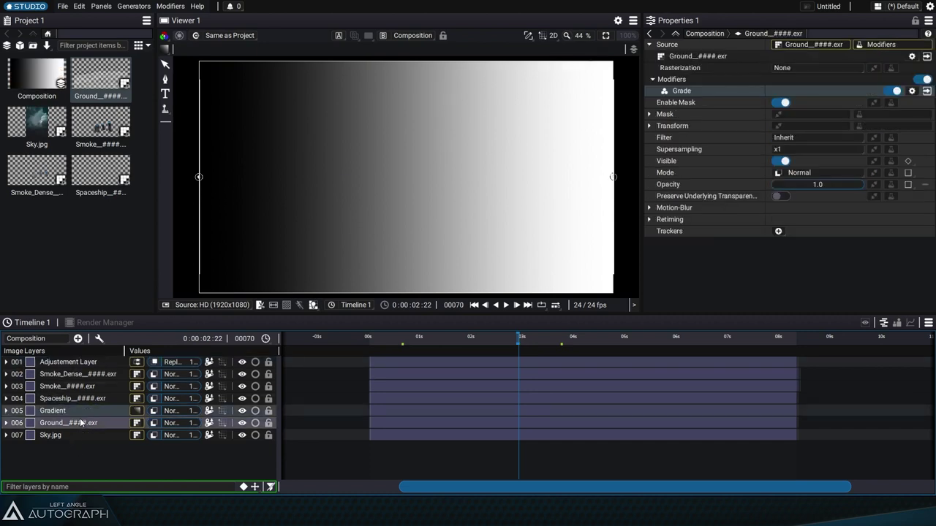
# Set the Gradient layer's blend mode to Screen and its opacity to 0.25.
pyautogui.click(154, 412)
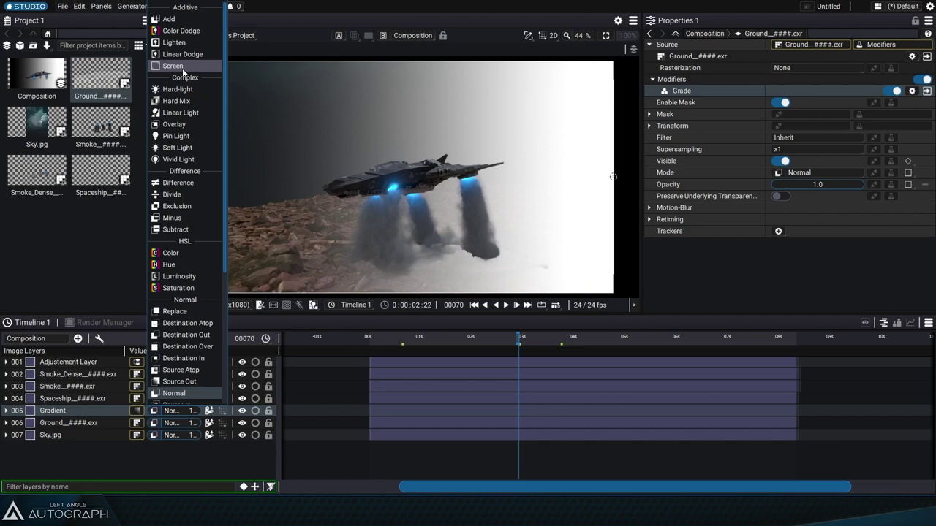
pyautogui.click(183, 66)
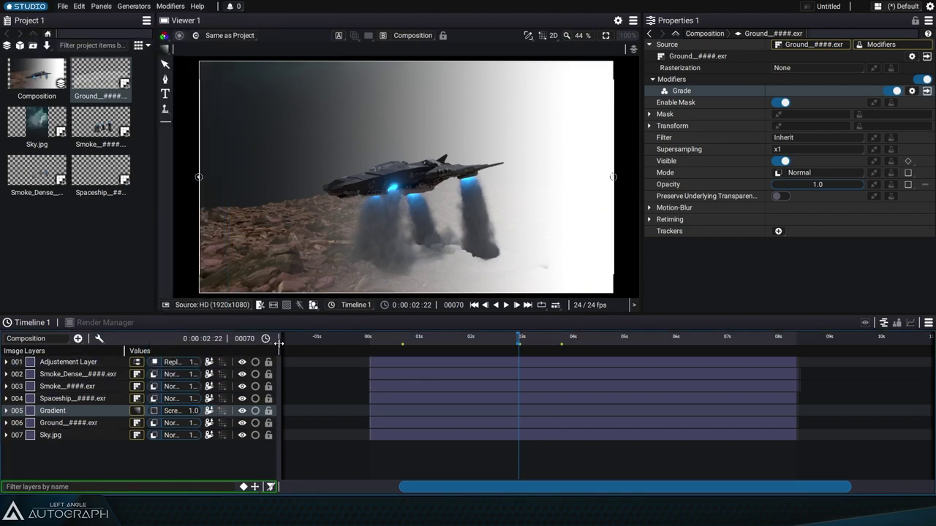
pyautogui.moveTo(278, 343); pyautogui.dragTo(352, 344)
pyautogui.moveTo(265, 410); pyautogui.dragTo(190, 411)
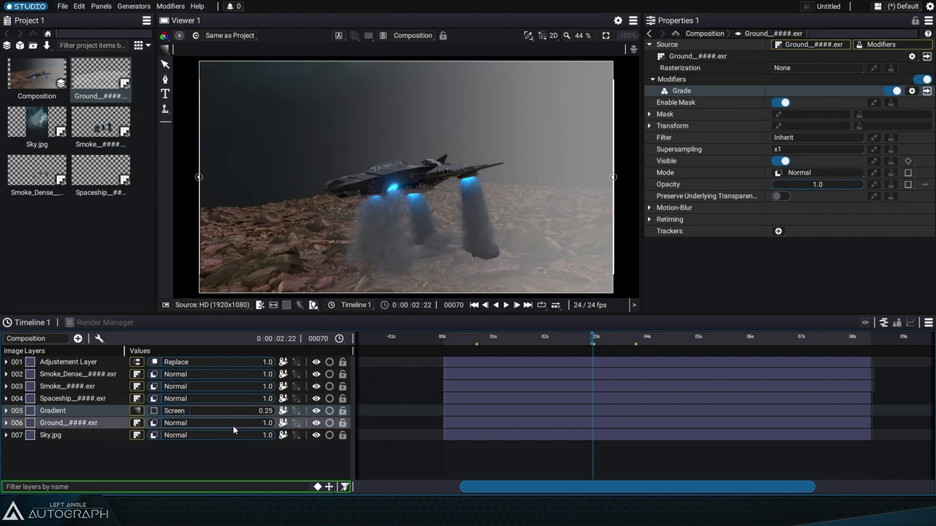
# Reposition the gradient's two handles so the haze is brightest below the frame and fades out towards the sky.
pyautogui.click(66, 410)
pyautogui.moveTo(198, 177); pyautogui.dragTo(309, 105)
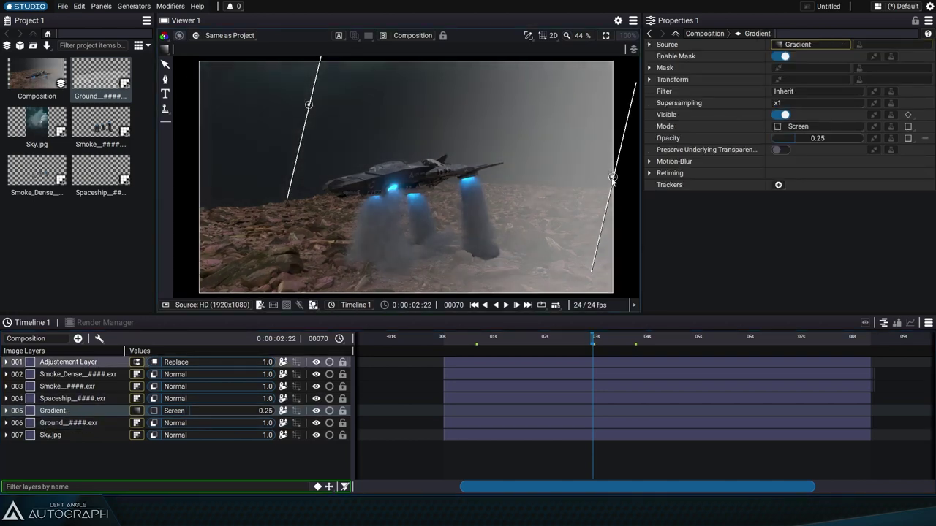
pyautogui.moveTo(613, 178); pyautogui.dragTo(317, 362)
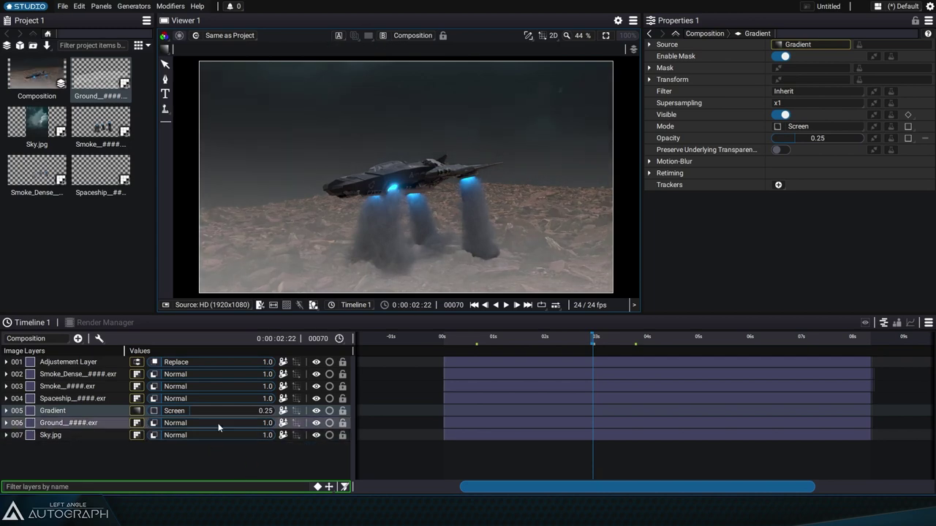
# Set the Gradient layer's opacity to 0.1 and check the haze at about five seconds.
pyautogui.doubleClick(237, 411)
pyautogui.write('0.1')
pyautogui.press('Return')
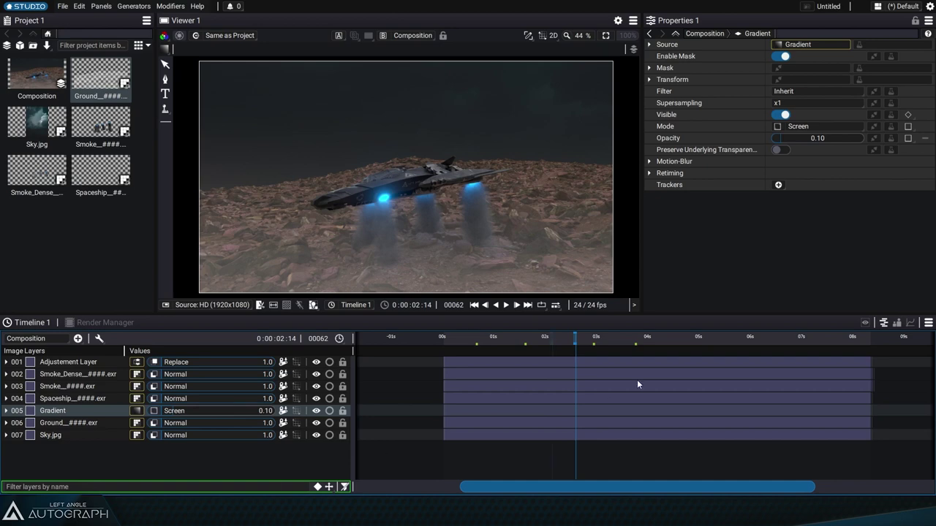
pyautogui.click(703, 337)
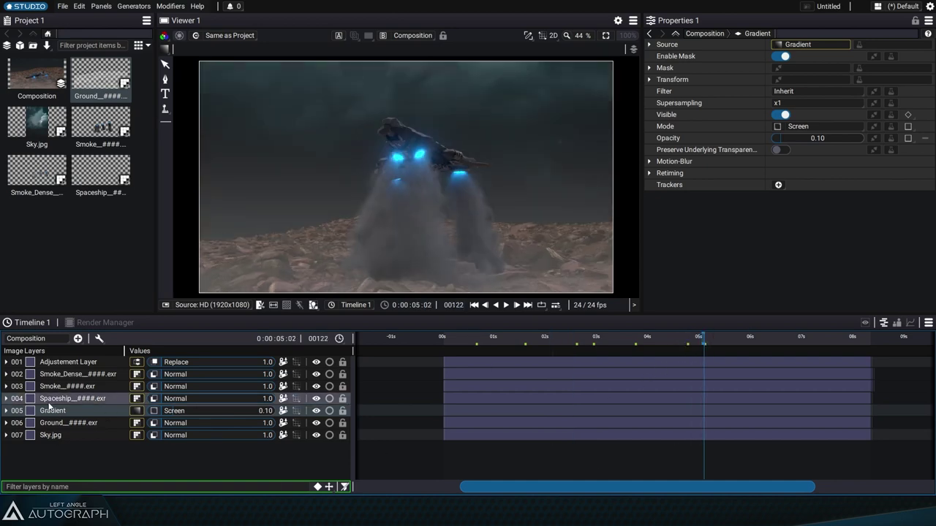
# Duplicate the Gradient layer, move the copy above all other layers and check the haze at several times.
pyautogui.hotkey('ctrl', 'd')
pyautogui.moveTo(74, 361); pyautogui.dragTo(72, 362)
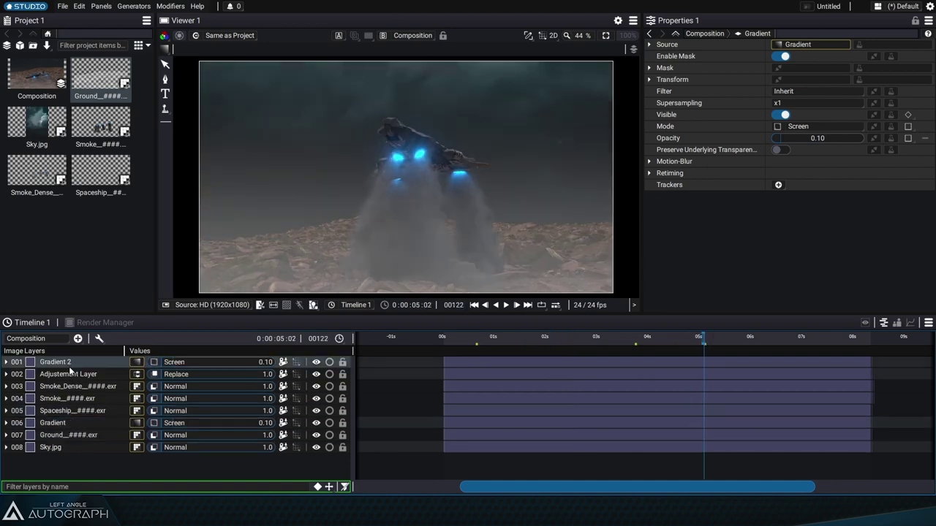
pyautogui.click(434, 466)
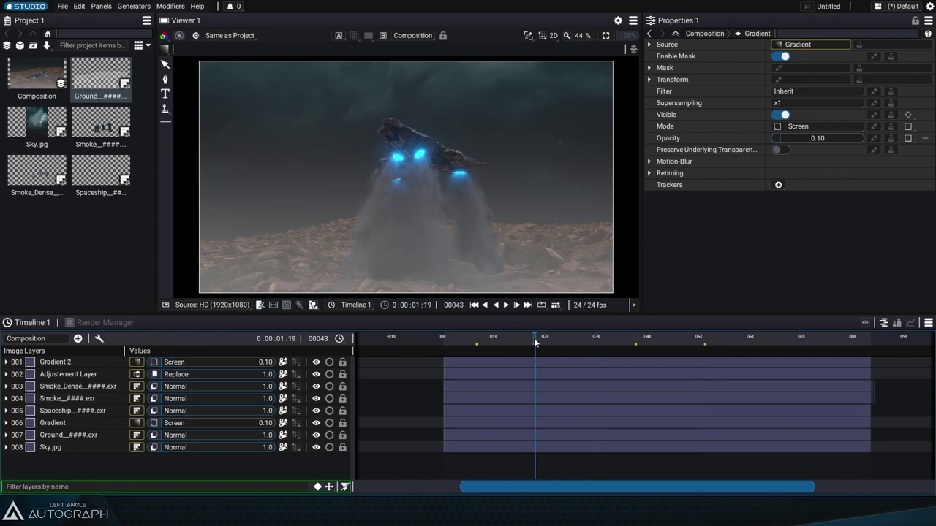
pyautogui.click(672, 342)
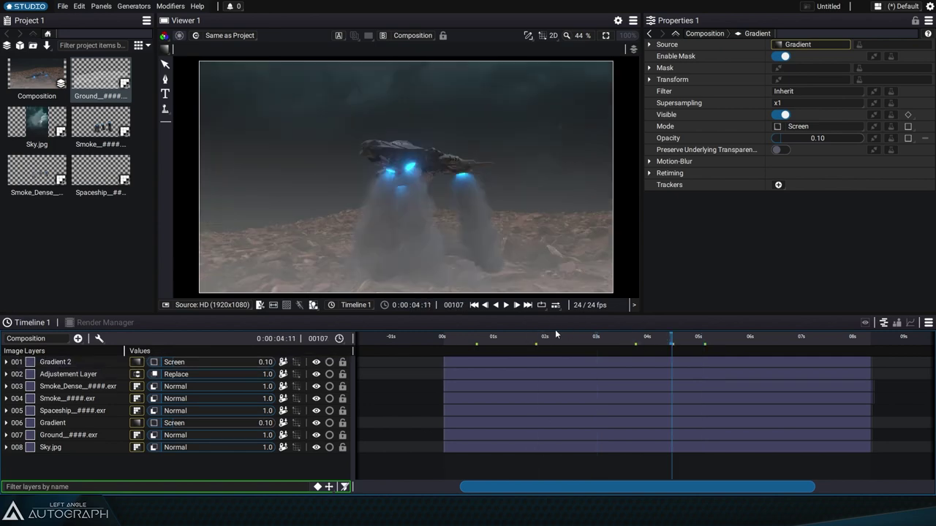
pyautogui.click(800, 337)
pyautogui.click(844, 337)
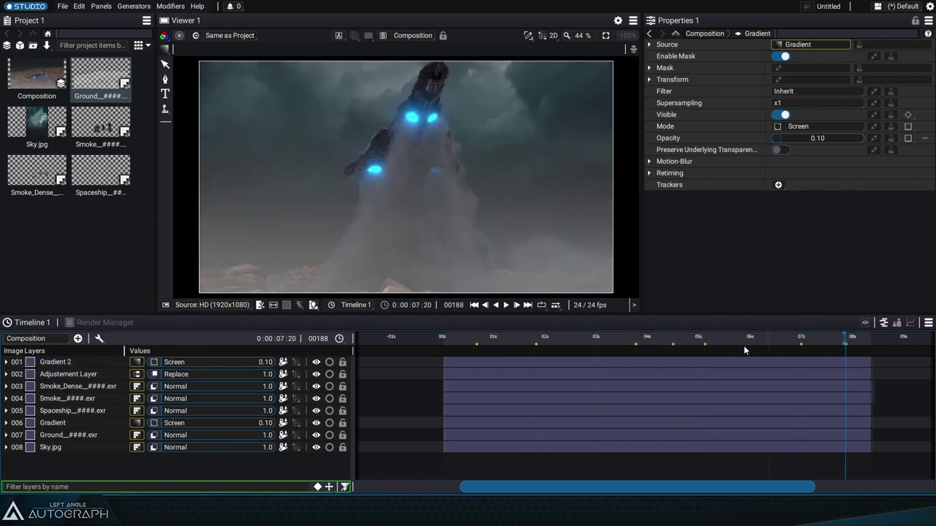
# Set the topmost gradient copy's opacity to 0.05 and review the shot at several times.
pyautogui.doubleClick(231, 360)
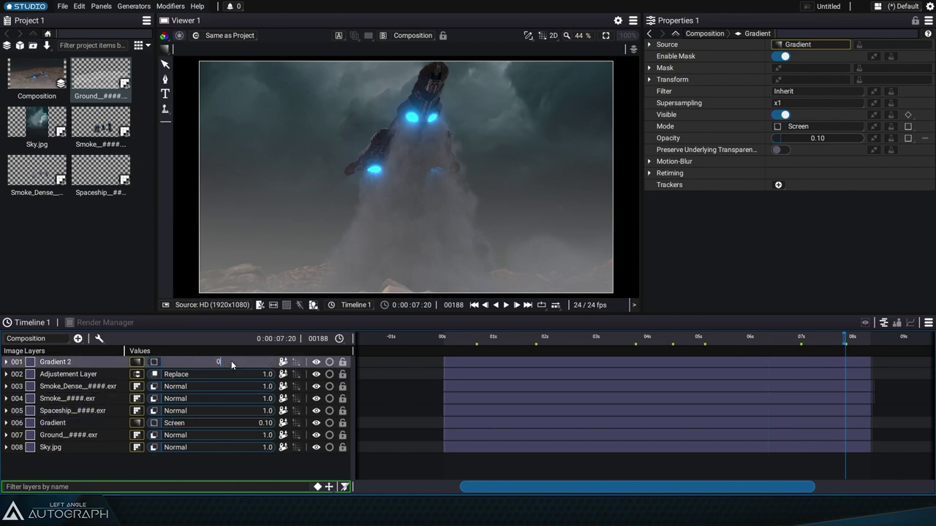
pyautogui.write('0.05')
pyautogui.press('Return')
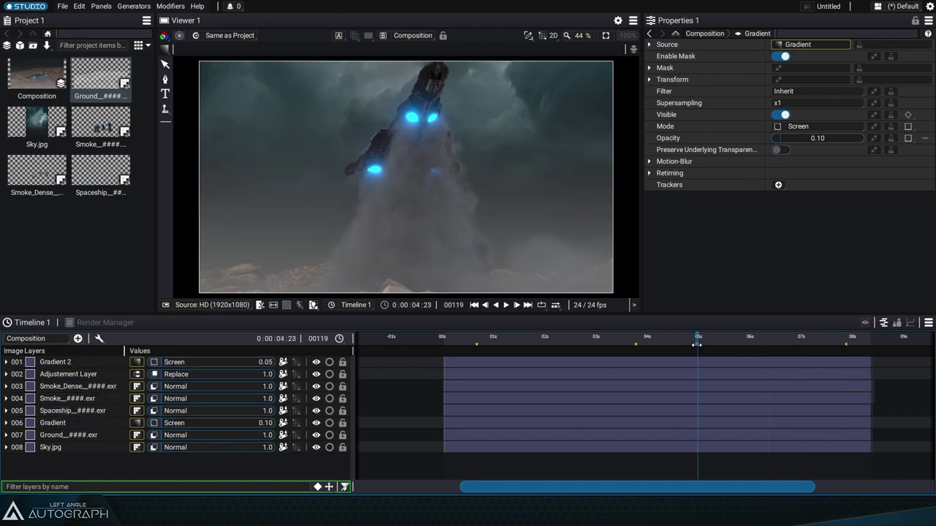
pyautogui.click(638, 346)
pyautogui.click(79, 363)
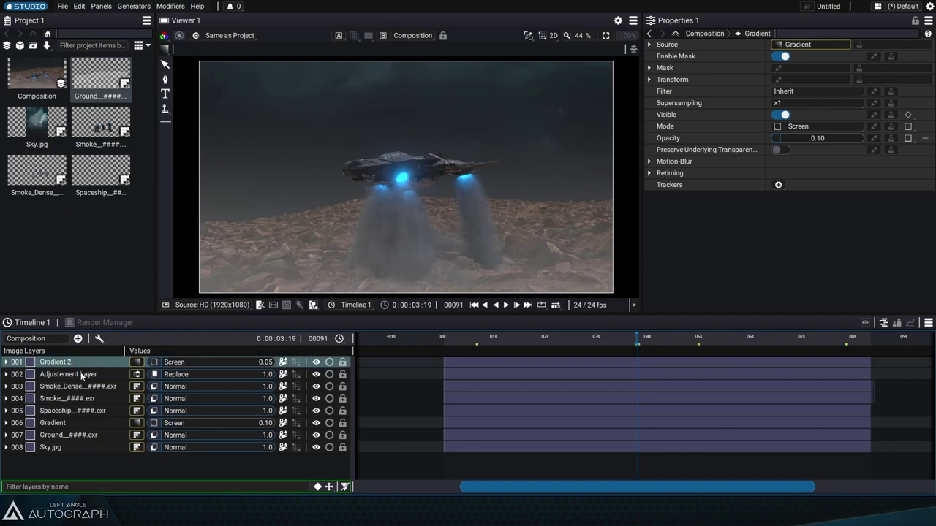
pyautogui.click(814, 339)
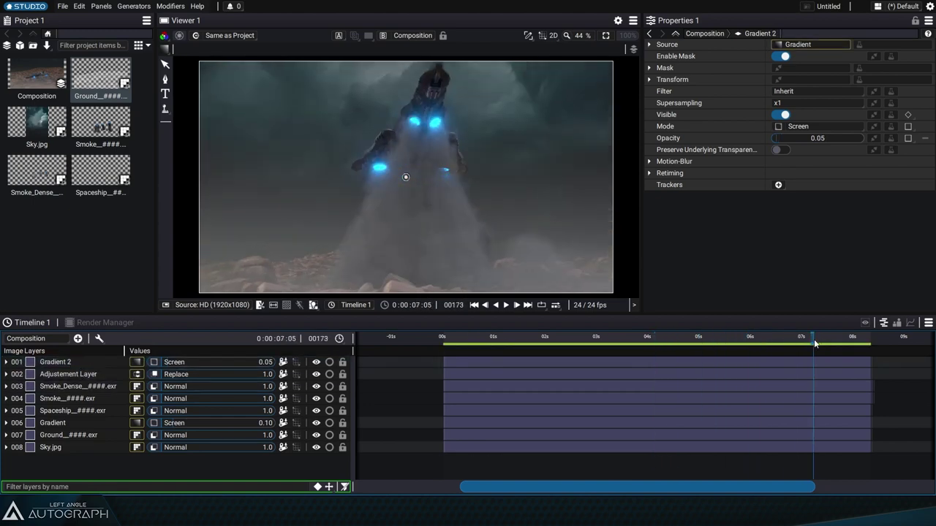
# Add another adjustment layer and place it between the Spaceship layer and the lower Gradient layer.
pyautogui.click(76, 340)
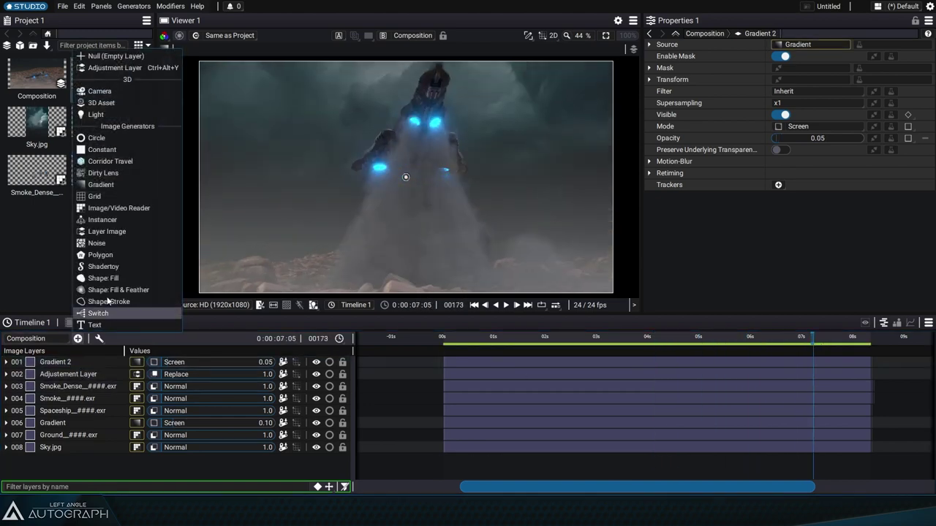
pyautogui.click(117, 71)
pyautogui.moveTo(77, 361); pyautogui.dragTo(86, 430)
pyautogui.click(84, 424)
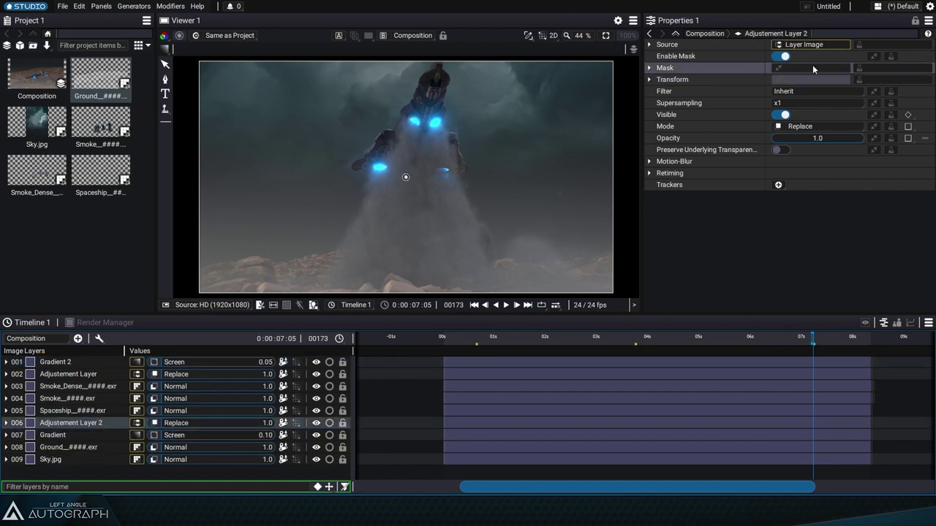
# Apply a Defocus modifier to the new adjustment layer and set its Defocus amount to 10.
pyautogui.click(811, 45)
pyautogui.write('de')
pyautogui.click(861, 66)
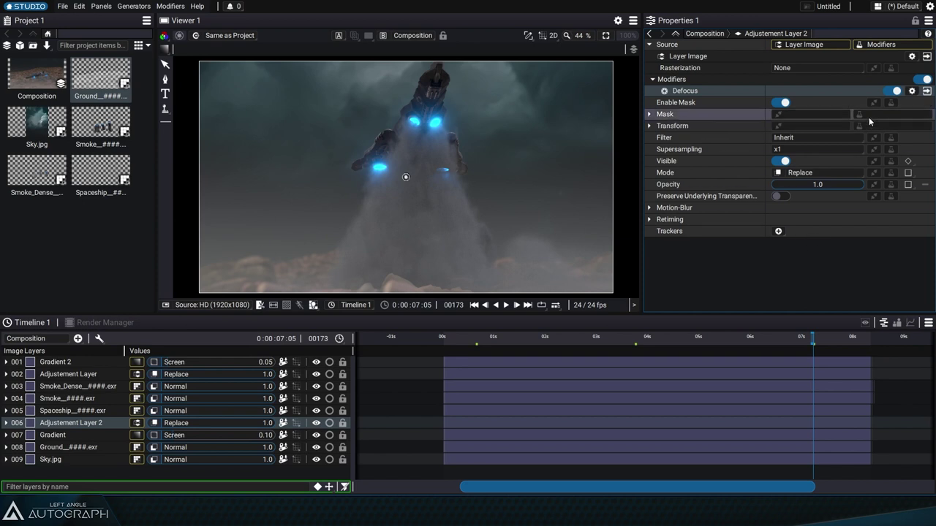
pyautogui.click(926, 91)
pyautogui.moveTo(803, 93); pyautogui.dragTo(815, 92)
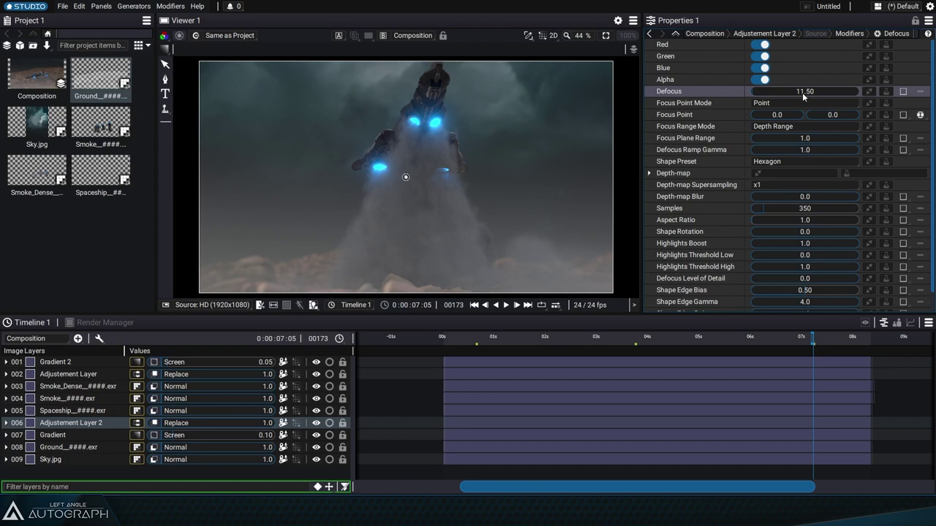
pyautogui.write('10')
pyautogui.press('Return')
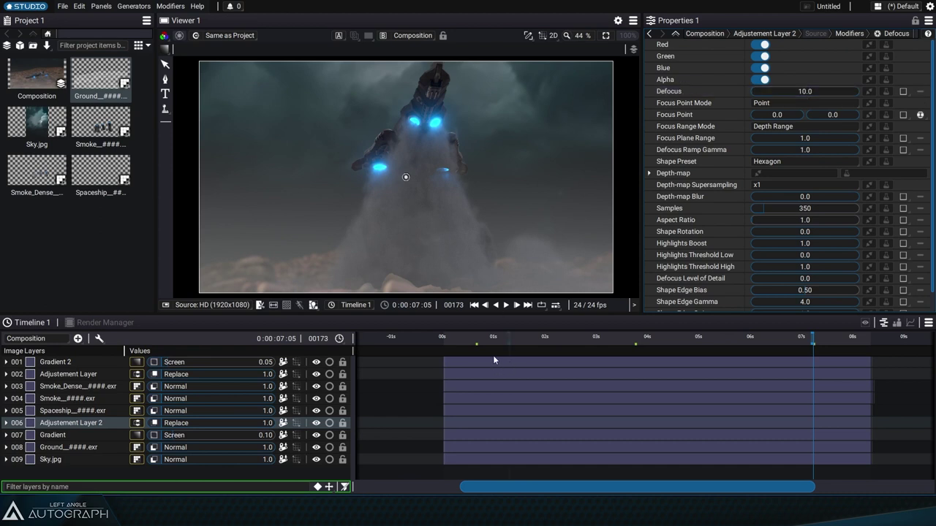
# Go to the composition's first frame and use a Gradient generator as the Defocus depth map.
pyautogui.click(455, 341)
pyautogui.moveTo(455, 342); pyautogui.dragTo(443, 343)
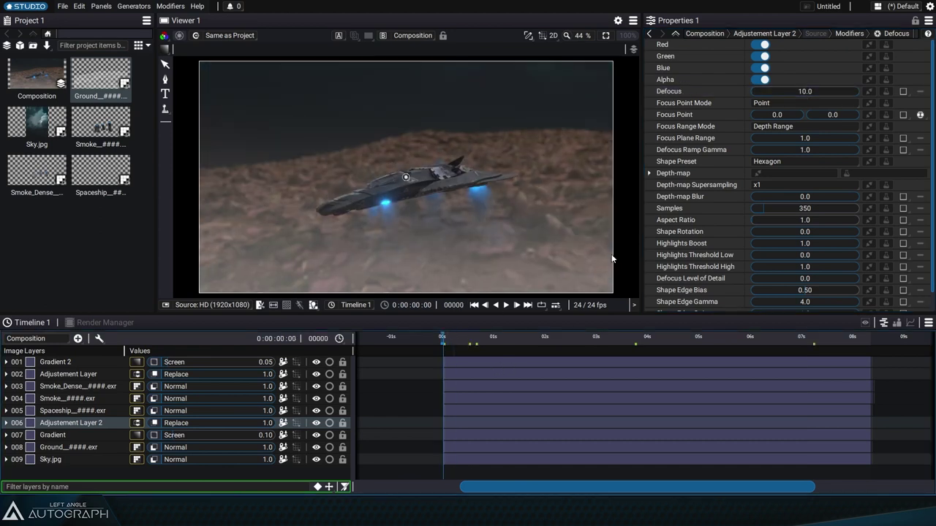
pyautogui.click(779, 172)
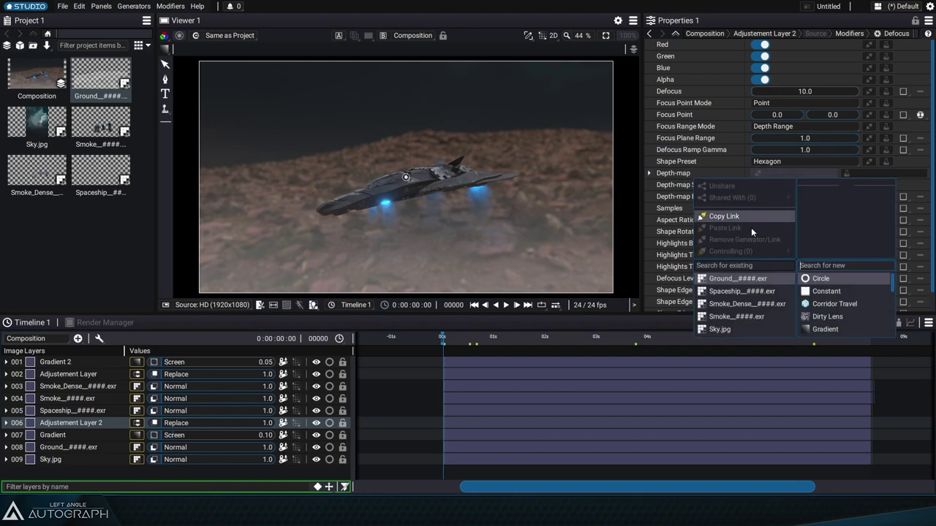
pyautogui.click(831, 302)
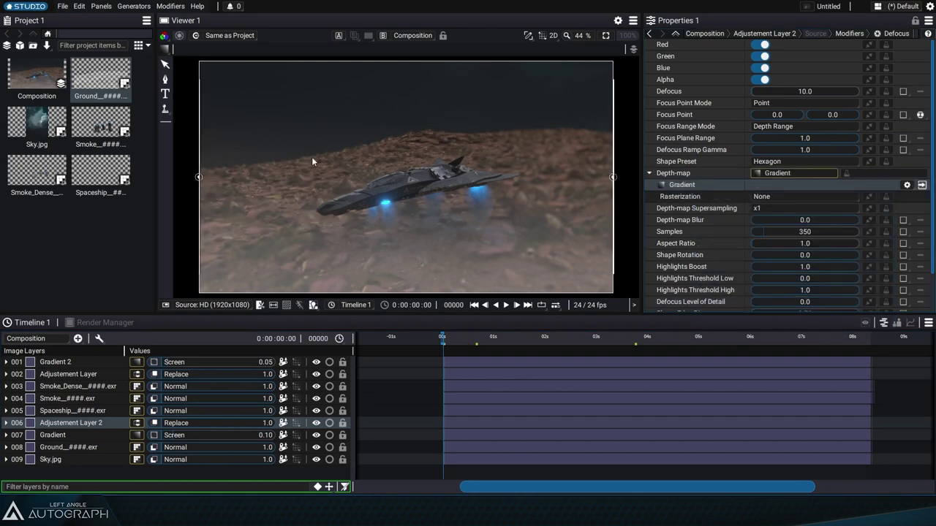
# Move the depth-map gradient's first handle to the image's lower edge and turn off the 2D selection contour overlay.
pyautogui.moveTo(208, 176); pyautogui.dragTo(367, 291)
pyautogui.click(528, 35)
pyautogui.click(571, 91)
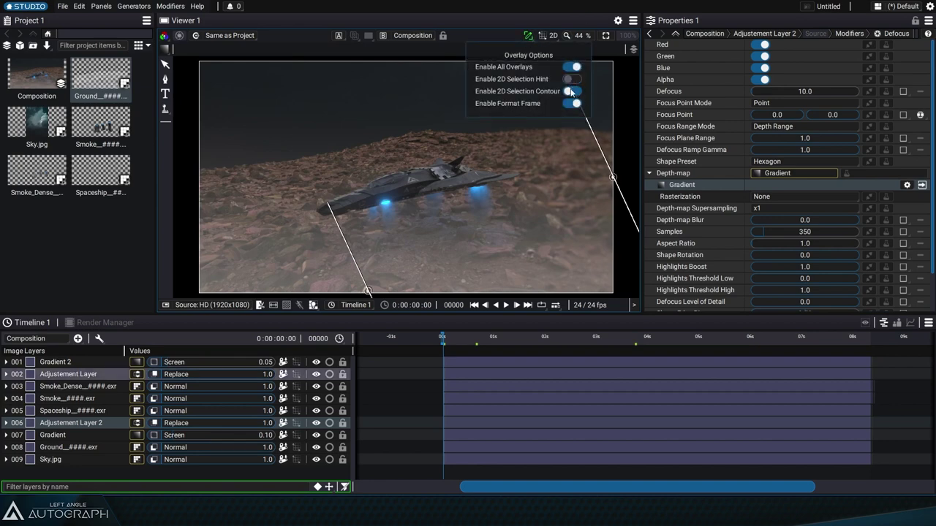
# Position the depth-map gradient's two handles around the ship and horizon, with position keyframes at the start and near the end of the shot.
pyautogui.moveTo(620, 178); pyautogui.dragTo(408, 111)
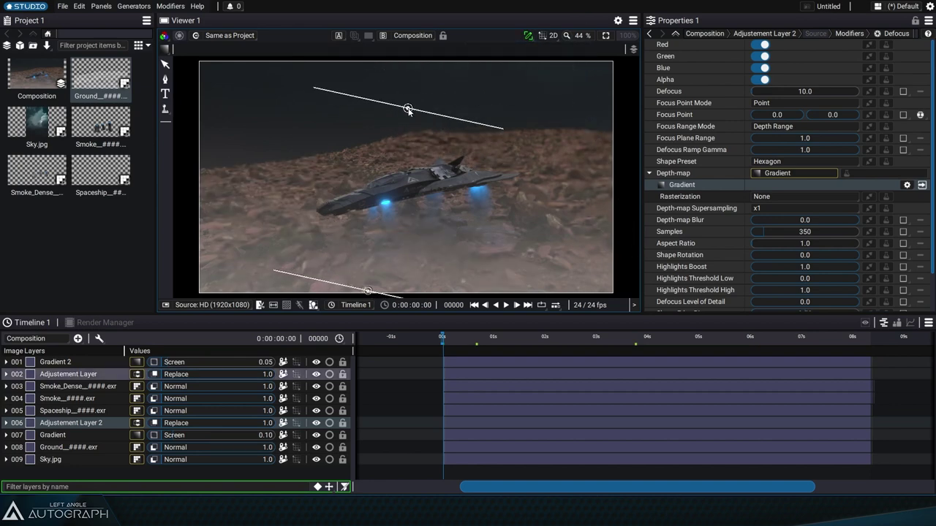
pyautogui.moveTo(375, 284); pyautogui.dragTo(255, 245)
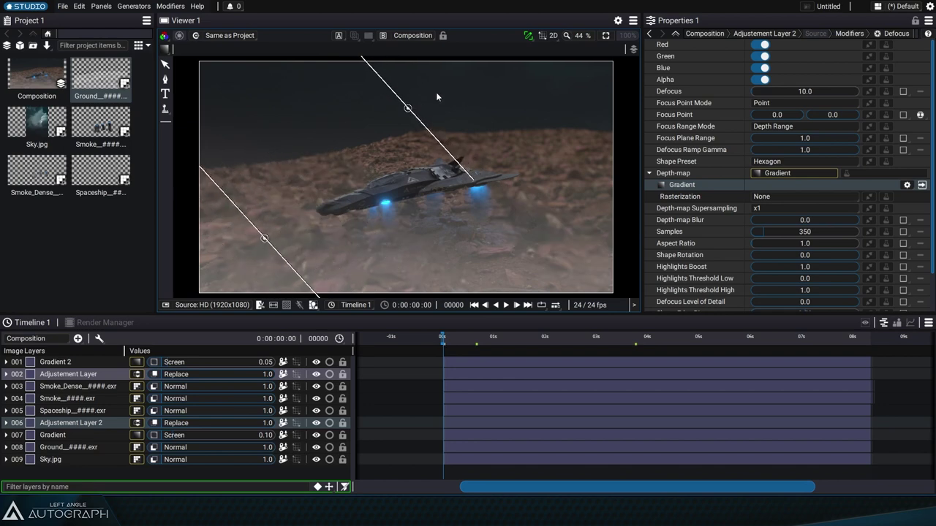
pyautogui.moveTo(408, 108); pyautogui.dragTo(413, 291)
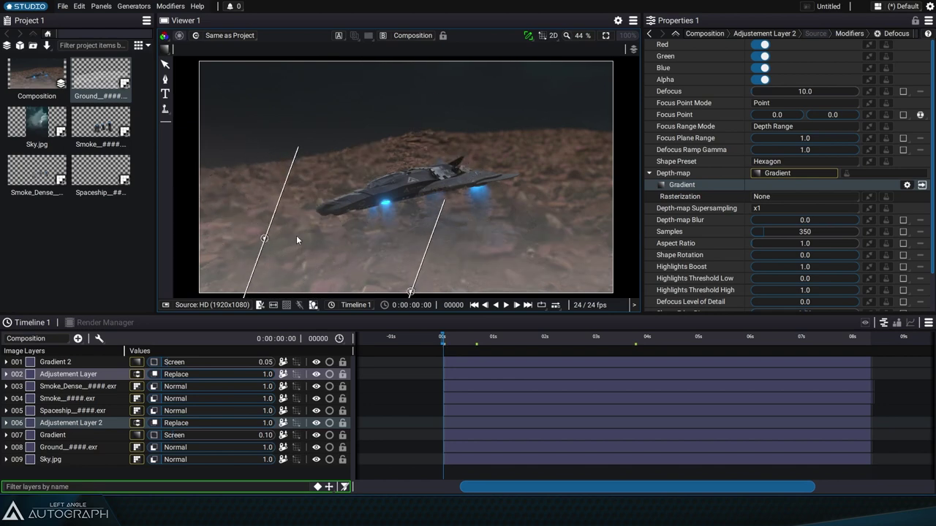
pyautogui.moveTo(265, 238); pyautogui.dragTo(539, 117)
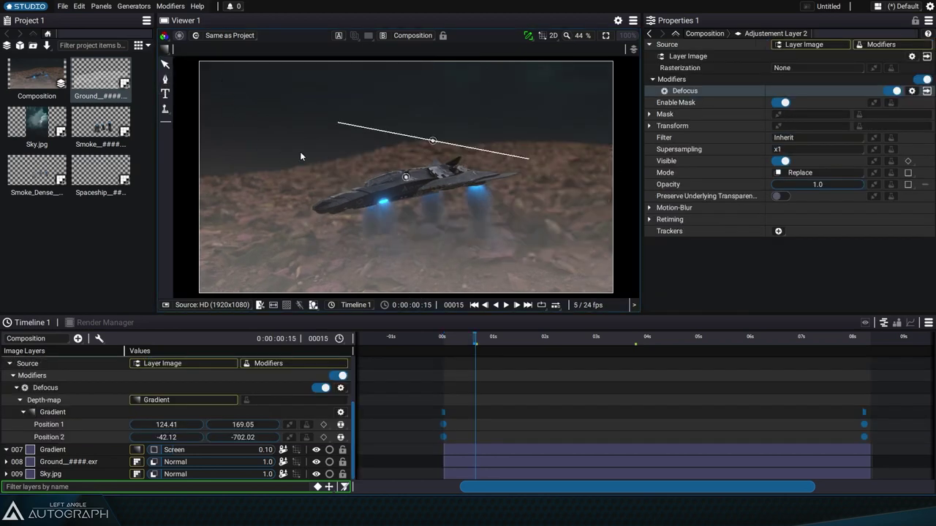
pyautogui.scroll(-3, 397, 223)
pyautogui.moveTo(424, 280); pyautogui.dragTo(429, 250)
# Examine the defocused ground at 100% zoom on frame 15, then play the whole composite from the start.
pyautogui.moveTo(448, 340); pyautogui.dragTo(476, 342)
pyautogui.click(627, 35)
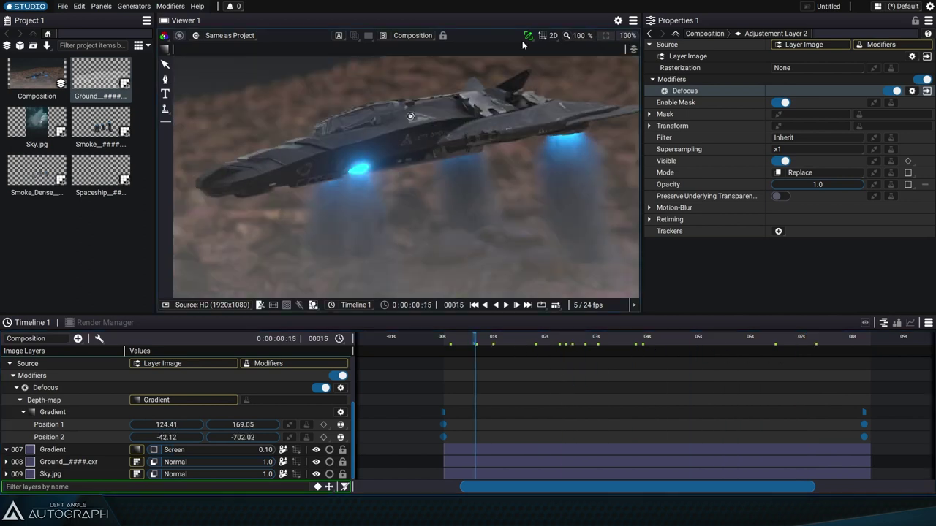
pyautogui.click(165, 65)
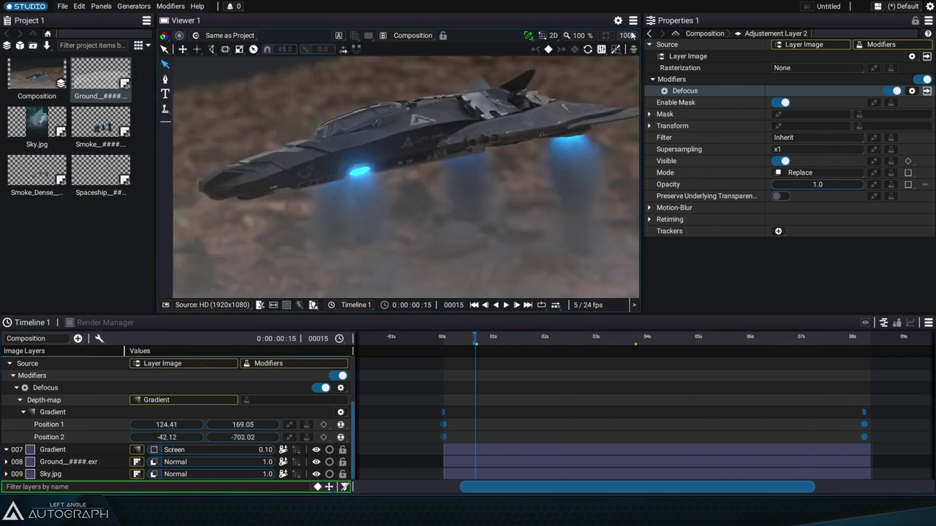
pyautogui.click(605, 35)
pyautogui.click(474, 305)
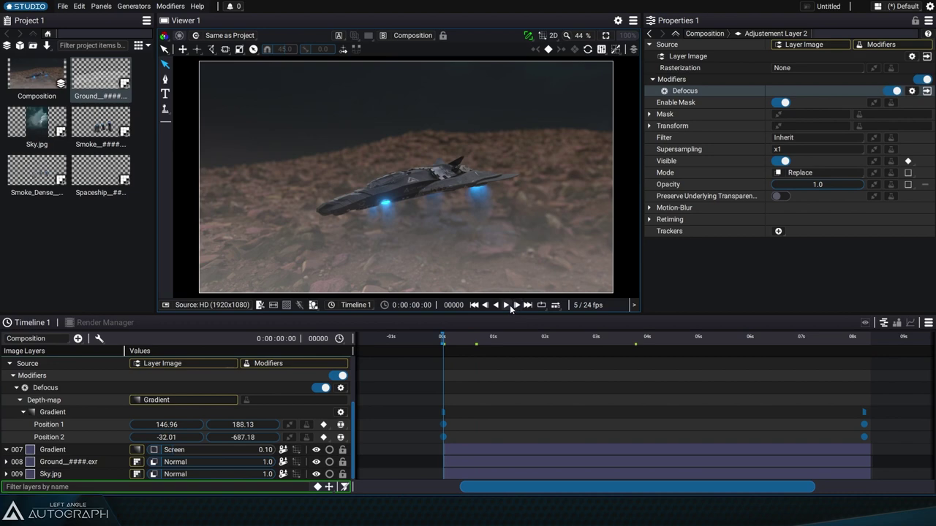
pyautogui.click(507, 304)
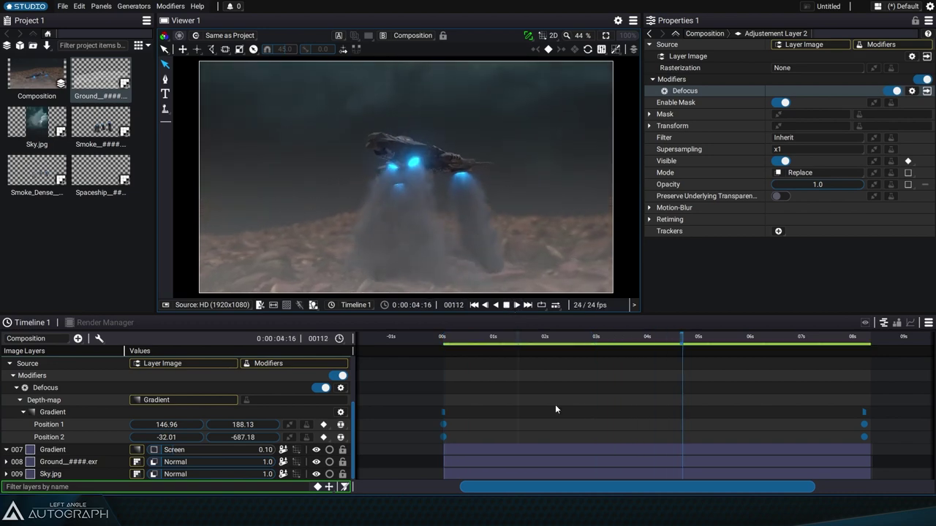